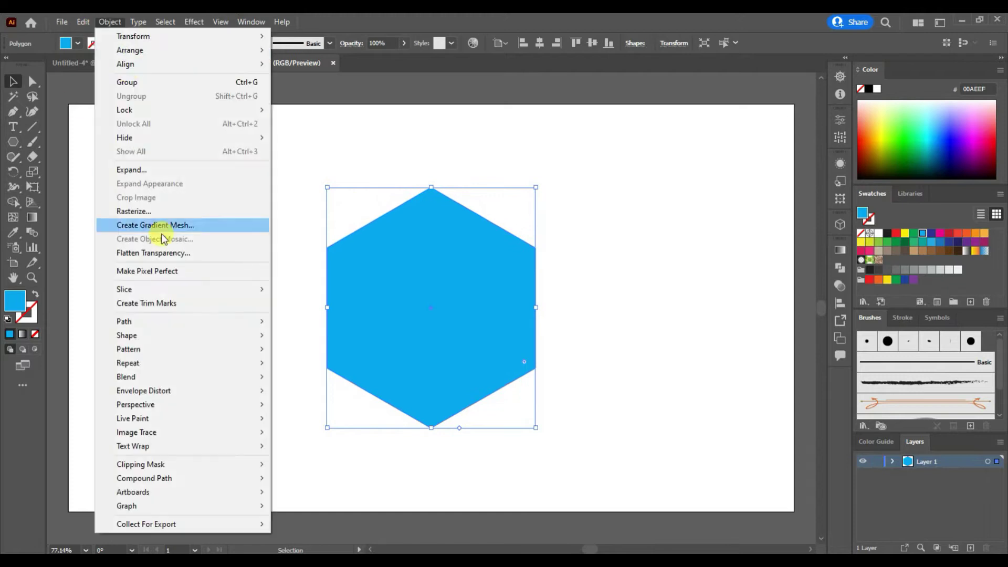
- Offset the hexagon's path inward by -35 px with Miter joins
mouse_move(247, 321)
click(321, 367)
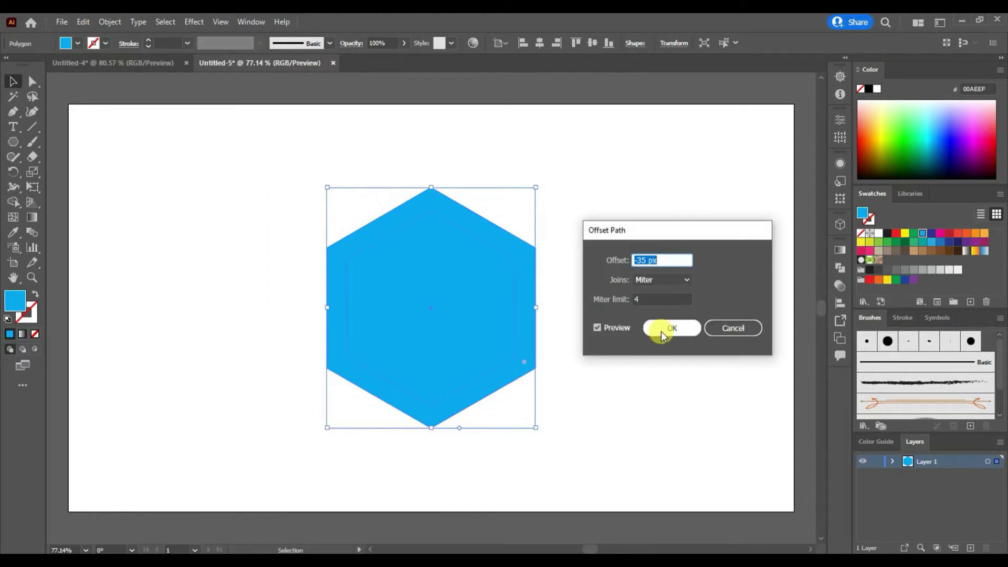
click(672, 327)
- Draw a vertical line along the hexagon's left edge, taller than the artboard, with a magenta EC008C stroke and no fill
click(50, 117)
click(32, 127)
drag(319, 101, 360, 517)
click(940, 233)
click(35, 294)
click(13, 82)
drag(324, 180, 348, 228)
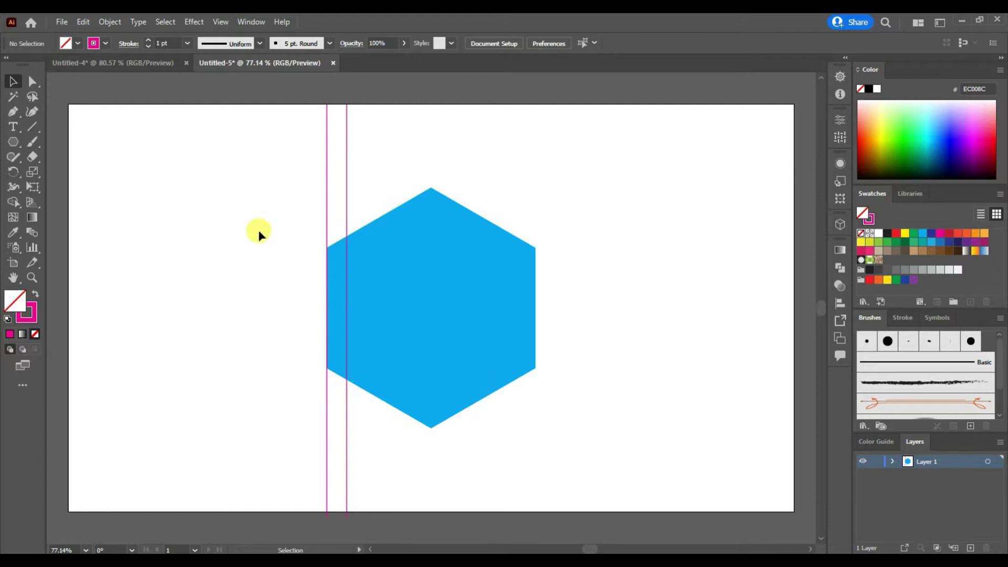
key(ctrl+d)
key(ctrl+d)
key(ctrl+d)
key(ctrl+d)
key(ctrl+d)
key(ctrl+d)
key(ctrl+d)
key(ctrl+d)
key(ctrl+d)
key(ctrl+d)
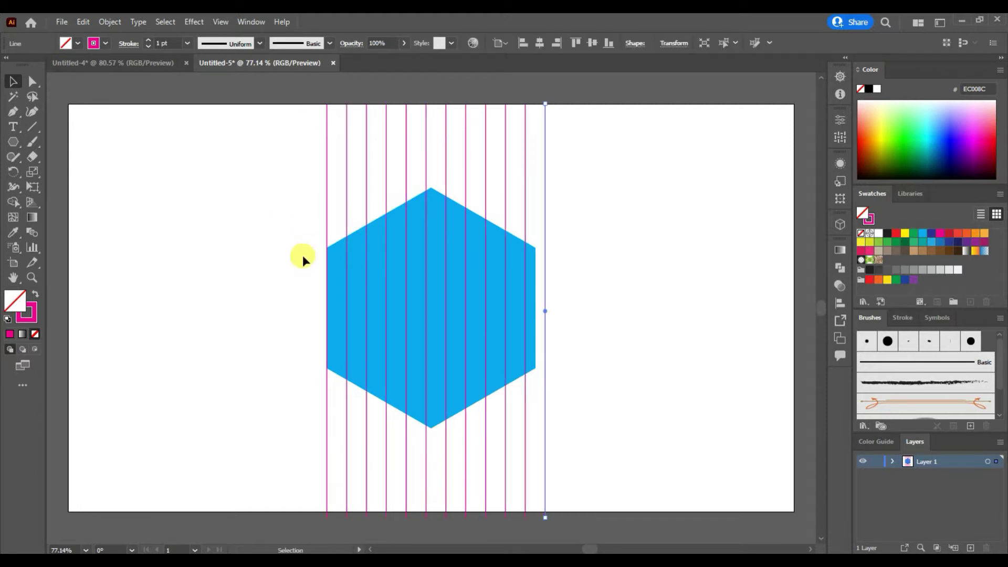
key(ctrl+z)
key(ctrl+z)
key(ctrl+z)
key(ctrl+z)
key(ctrl+z)
key(ctrl+z)
key(ctrl+z)
key(ctrl+z)
key(ctrl+z)
key(ctrl+z)
key(ctrl+z)
drag(326, 183, 346, 181)
key(ctrl+d)
key(ctrl+d)
key(ctrl+d)
key(ctrl+d)
key(ctrl+d)
key(ctrl+d)
key(ctrl+d)
key(ctrl+d)
key(ctrl+d)
key(ctrl+z)
key(ctrl+z)
key(ctrl+z)
key(ctrl+z)
key(ctrl+z)
key(ctrl+z)
key(ctrl+z)
key(ctrl+z)
key(ctrl+z)
key(ctrl+z)
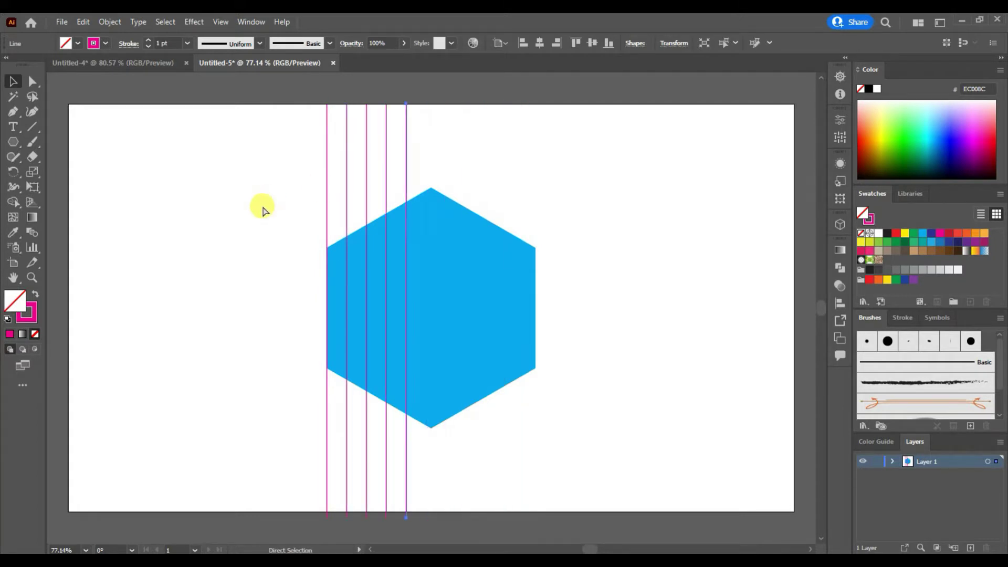
- Delete the inner offset hexagon and repeat evenly spaced copies of the vertical line until twelve lines span the remaining hexagon
click(353, 259)
drag(327, 195, 347, 196)
key(ctrl+d)
key(ctrl+d)
key(ctrl+d)
key(ctrl+d)
key(ctrl+d)
key(ctrl+d)
key(ctrl+d)
key(ctrl+d)
key(ctrl+d)
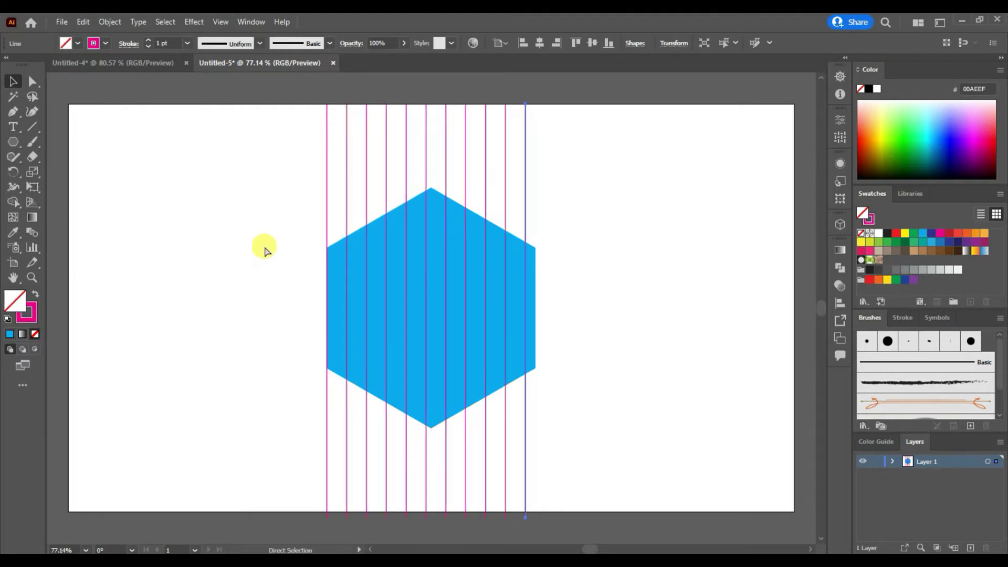
key(ctrl+d)
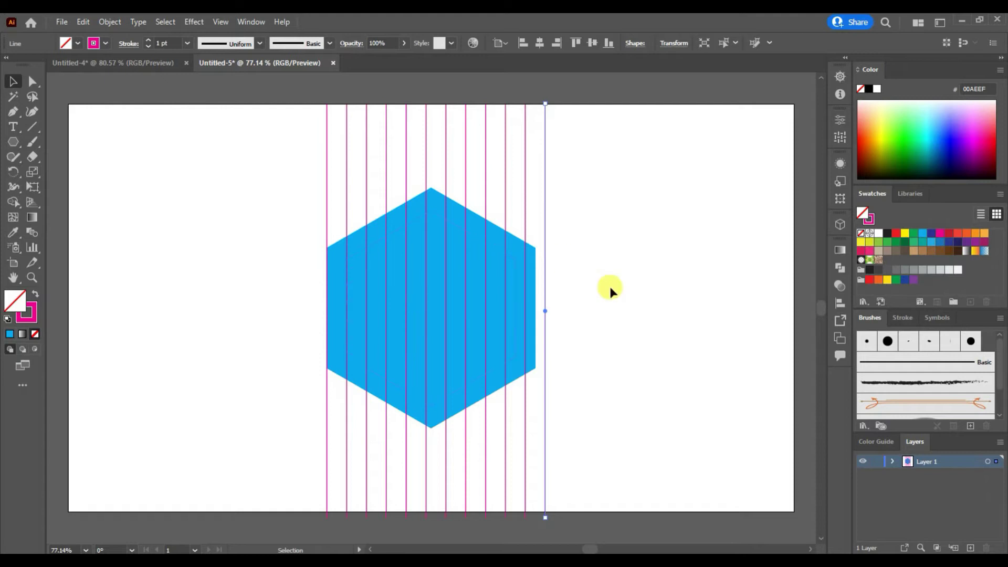
click(276, 165)
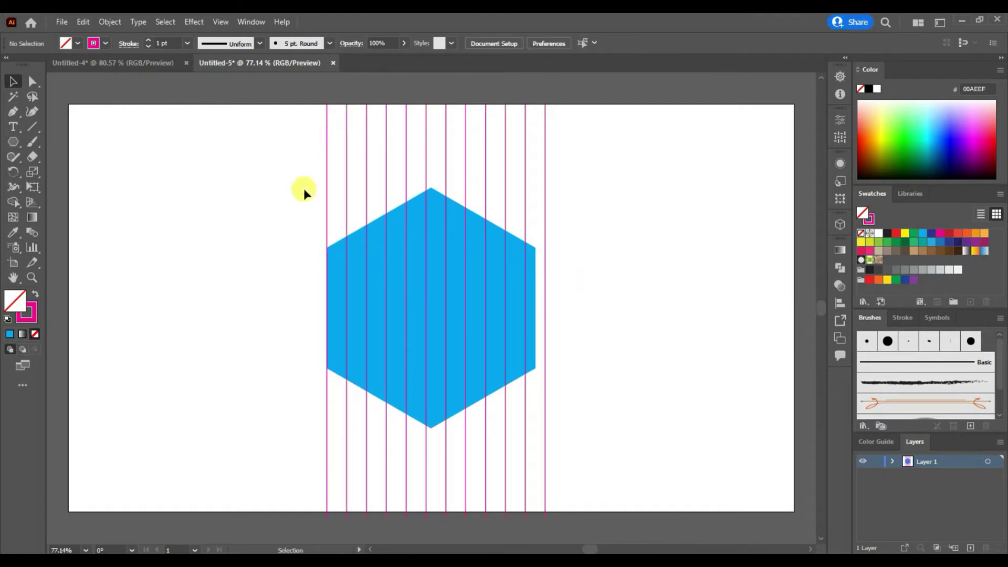
- Enlarge the hexagon until its right edge meets the last vertical line, and select all twelve lines
click(359, 270)
mouse_move(535, 187)
mouse_down()
mouse_move(559, 179)
mouse_move(546, 177)
mouse_up()
click(582, 408)
drag(313, 104, 577, 167)
right_click(544, 157)
mouse_move(656, 344)
click(708, 372)
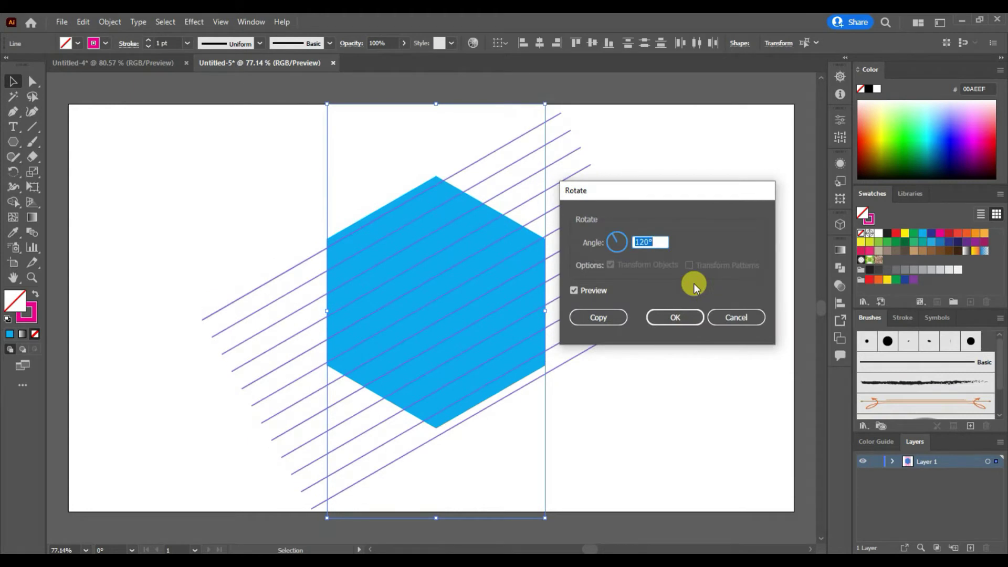
click(681, 318)
key(ctrl+z)
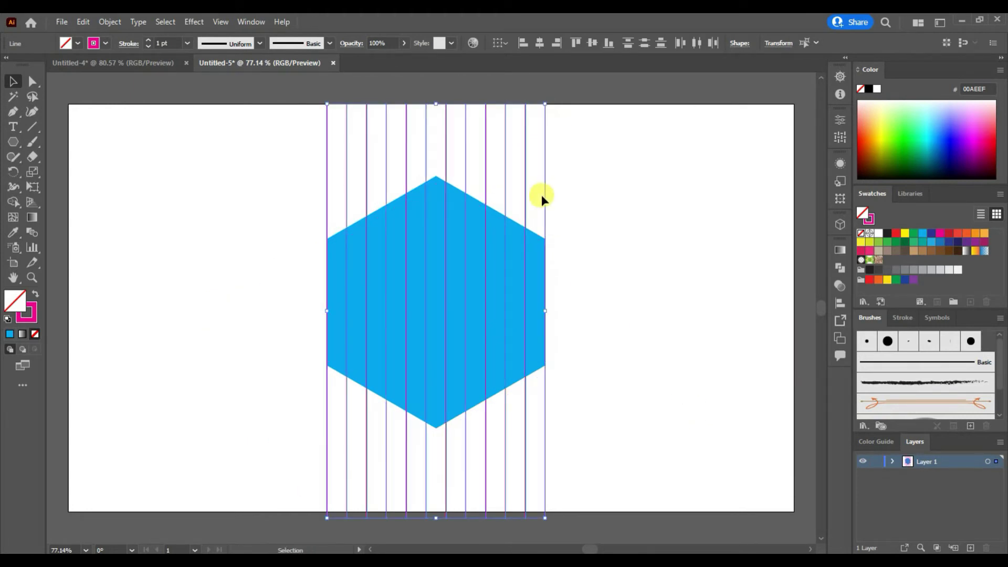
- Create a copy of the vertical lines rotated by 120° and align it with the hexagon's upper-left edge
right_click(543, 200)
mouse_move(644, 380)
click(703, 413)
text(120)
click(598, 318)
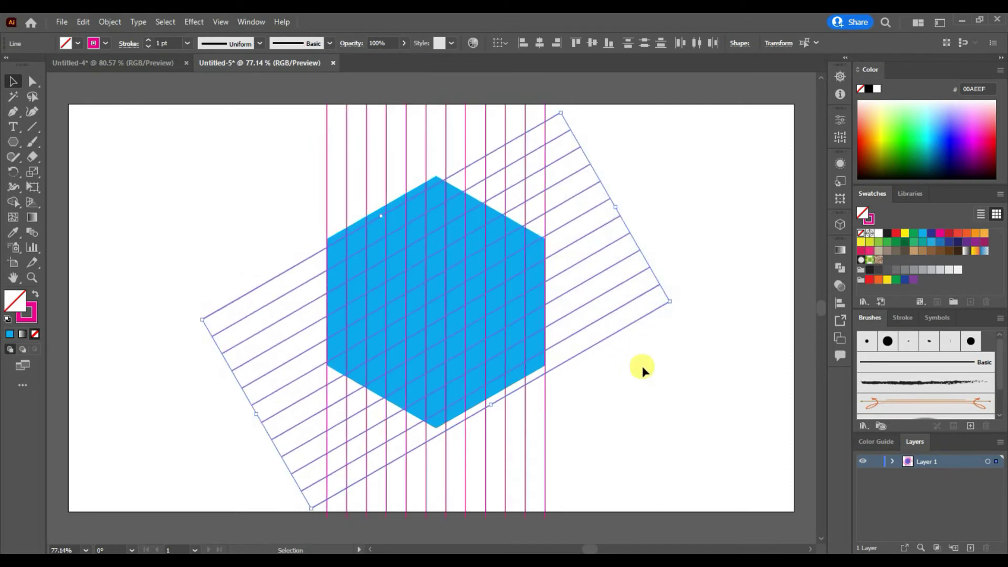
click(228, 131)
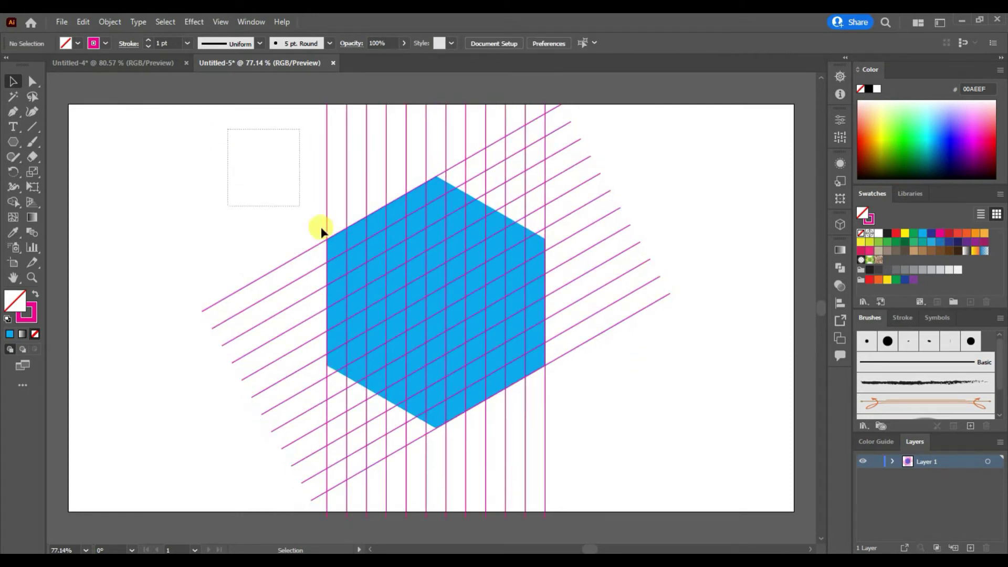
- Select all artwork and use Shape Builder to remove three vertical strips from the hexagon, keeping the slanted band along its lower edge
key(ctrl+a)
click(13, 201)
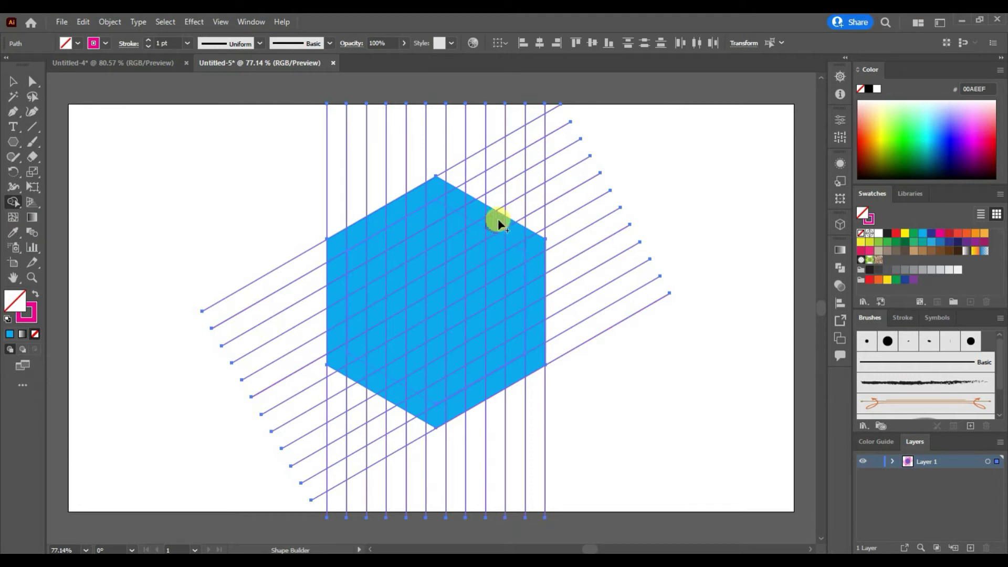
alt+drag(494, 208, 493, 404)
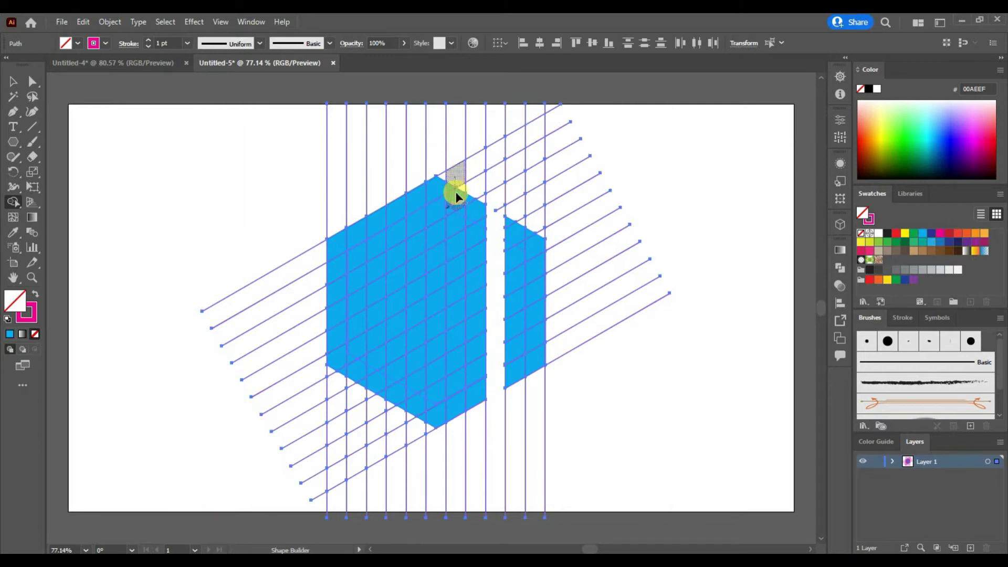
alt+drag(456, 257, 455, 393)
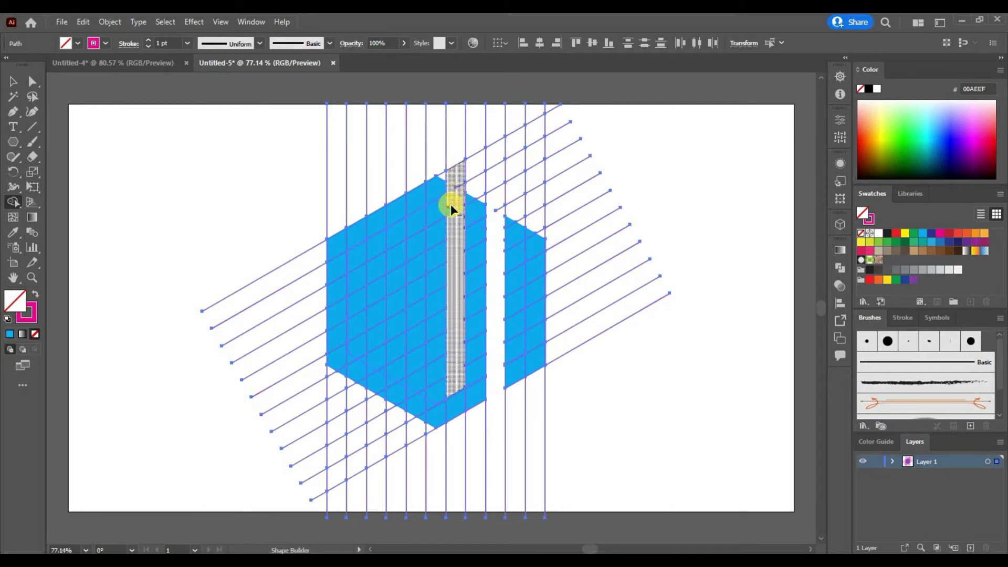
alt+drag(416, 377, 424, 392)
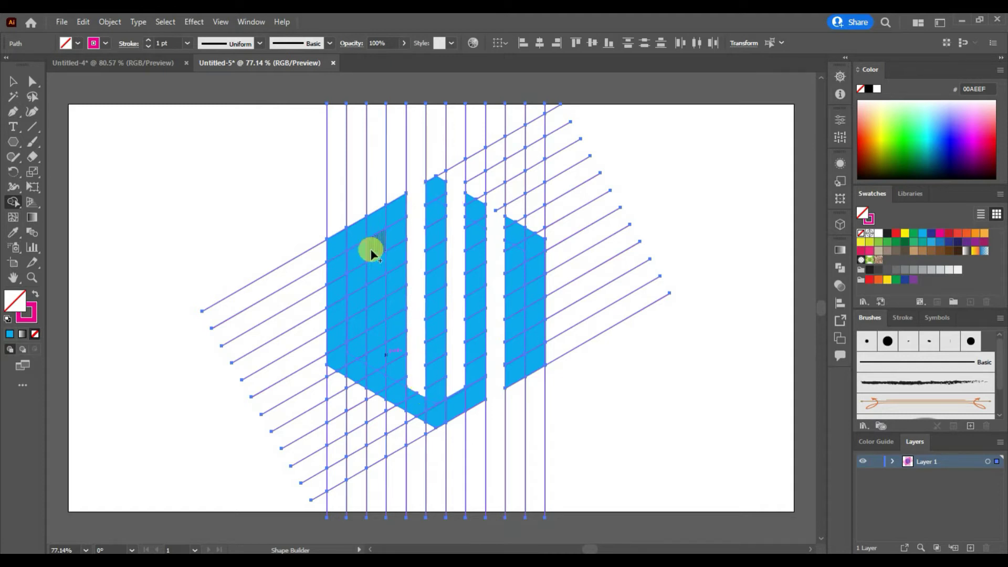
mouse_move(350, 262)
alt+mouse_down()
mouse_move(329, 269)
mouse_move(336, 275)
alt+mouse_up()
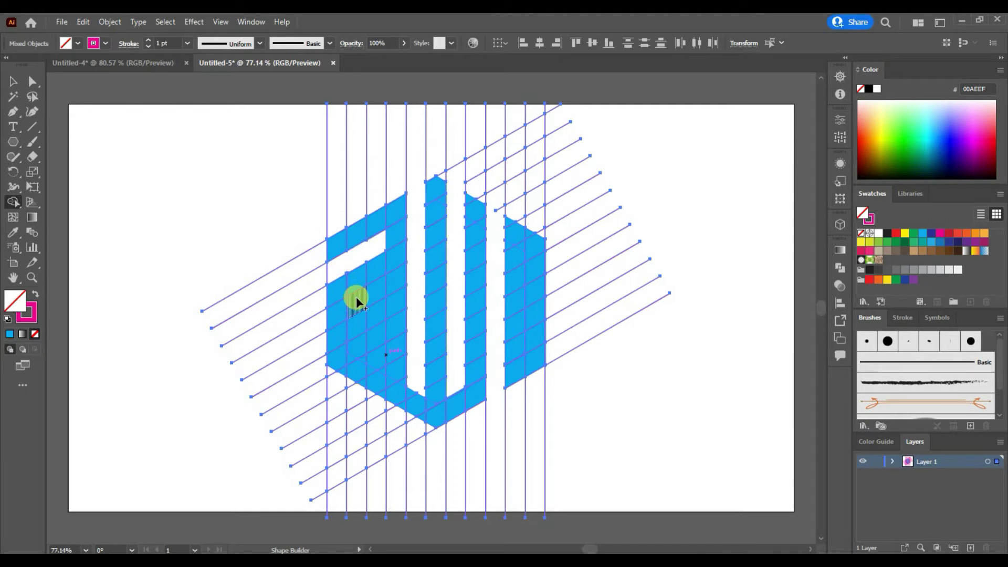
key(ctrl+z)
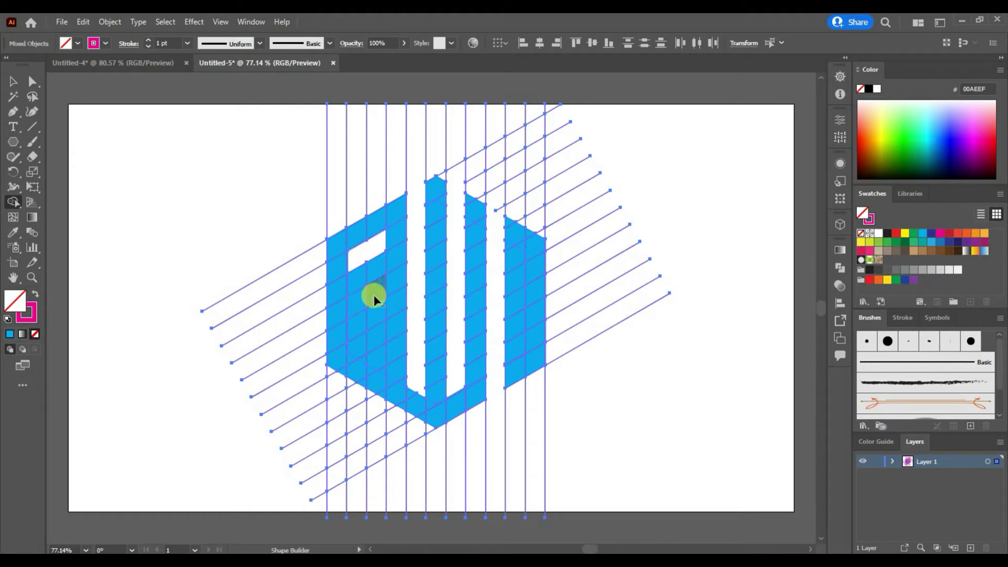
mouse_move(374, 318)
alt+mouse_down()
mouse_move(377, 264)
mouse_move(357, 236)
mouse_move(395, 230)
mouse_move(398, 372)
alt+mouse_up()
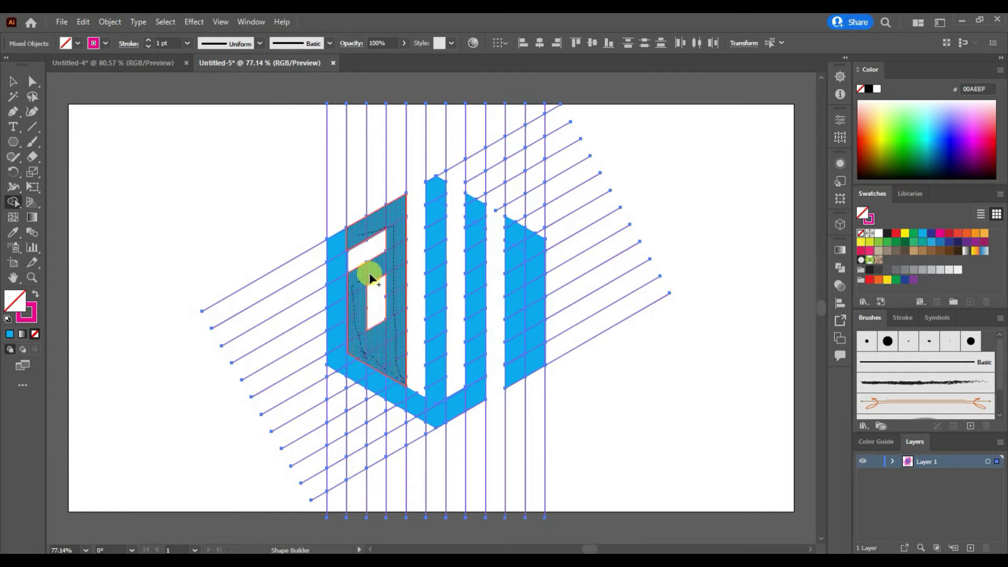
drag(370, 272, 394, 251)
- Set the fill colour to red EF4136 and undo the cutouts and merges made after the three vertical strips
click(957, 233)
click(394, 221)
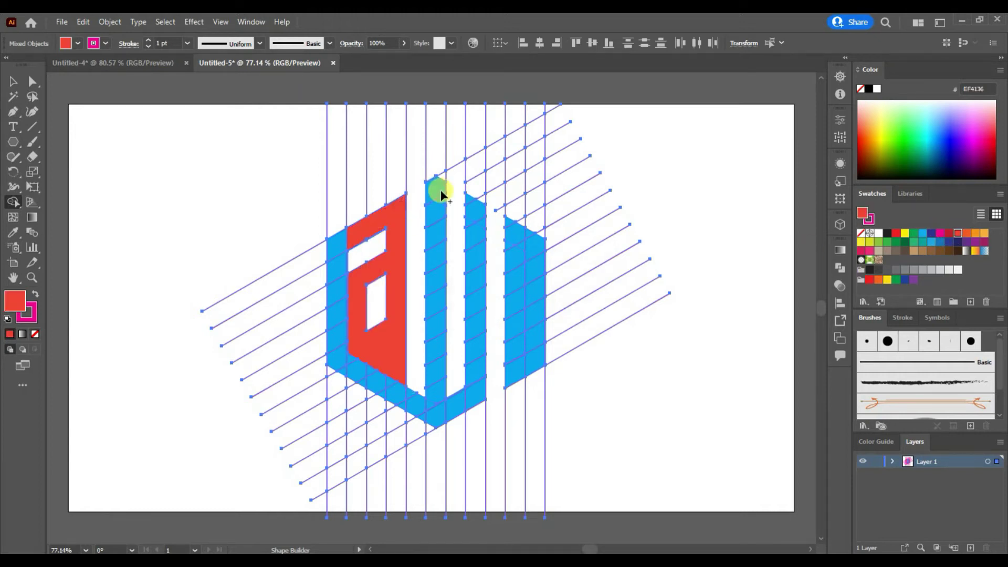
drag(438, 200, 434, 286)
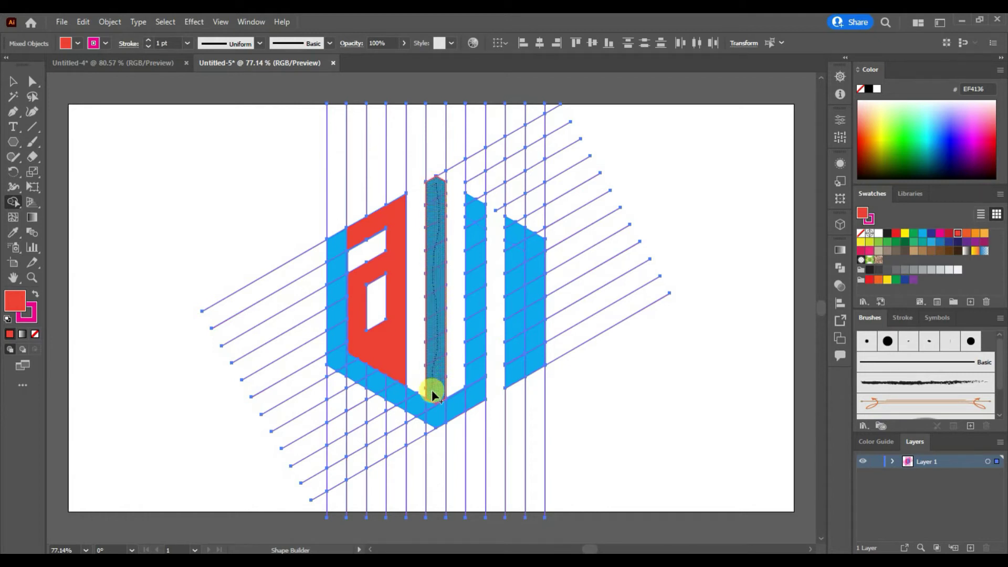
drag(432, 390, 434, 395)
key(ctrl+z)
key(ctrl+z)
key(ctrl+z)
key(ctrl+z)
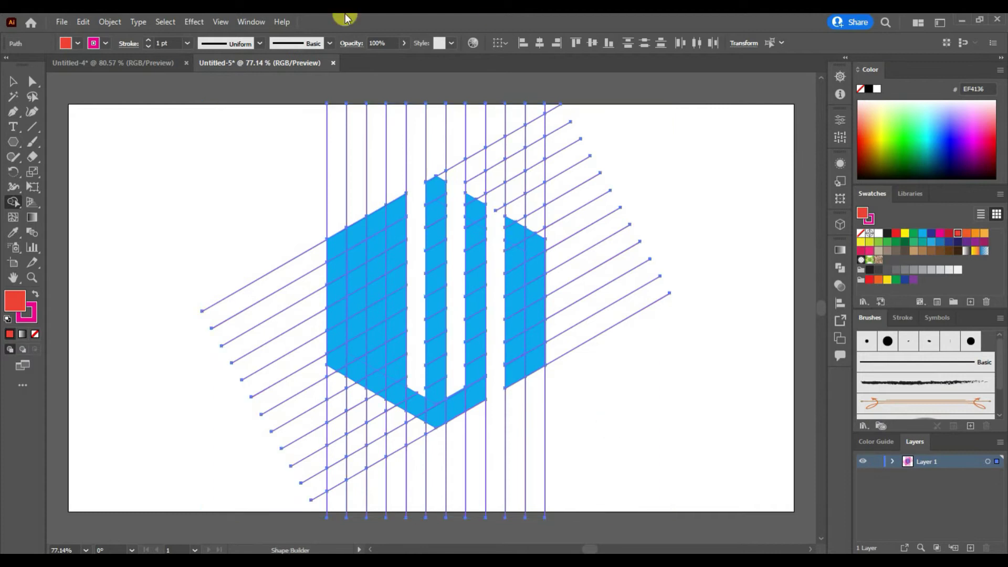
- Cut a slanted gap, the leftmost column and an inner block from the hexagon's left part, and start merging the remaining letter "a"
alt+click(364, 256)
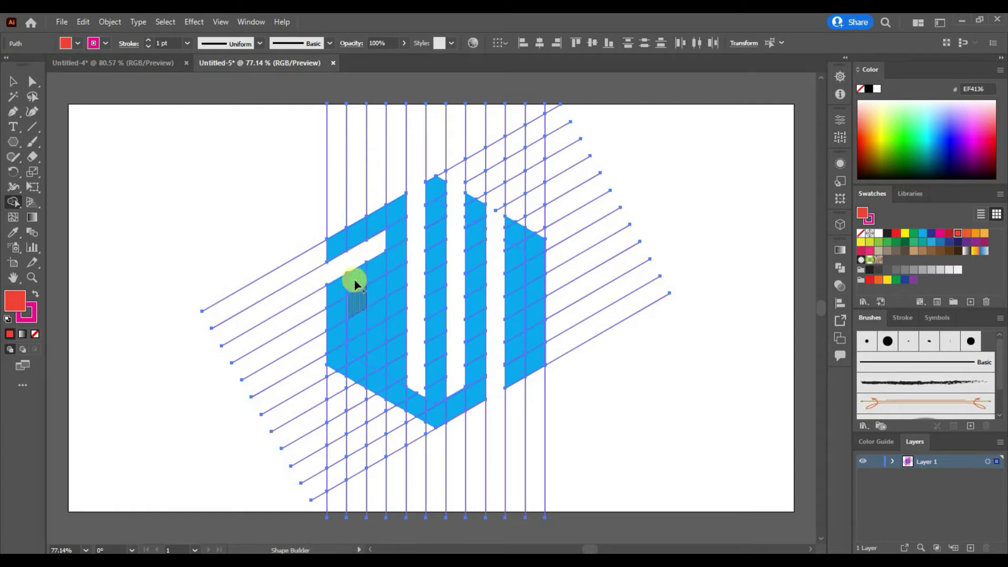
drag(334, 227, 341, 370)
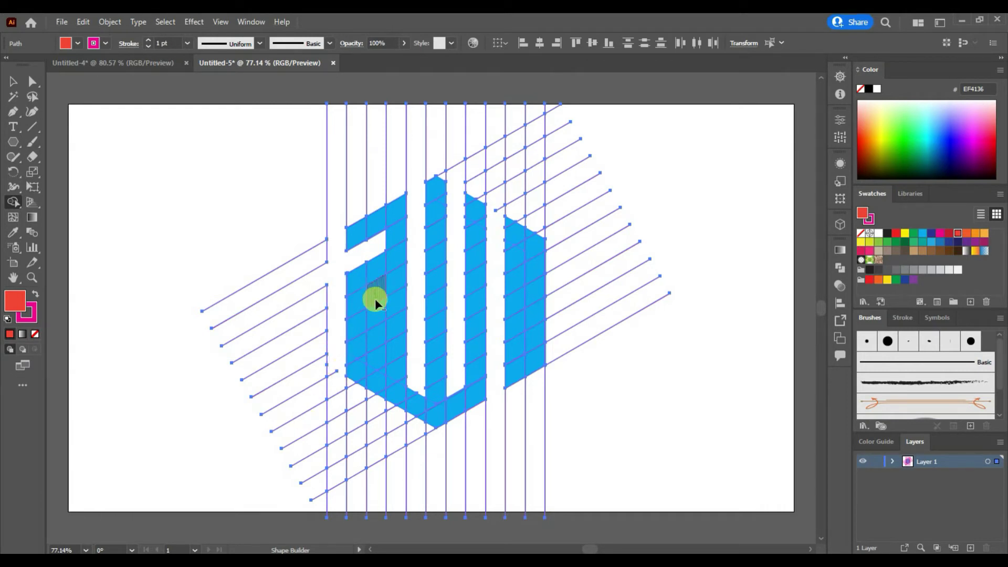
mouse_move(378, 326)
mouse_down()
mouse_move(385, 372)
mouse_move(393, 239)
mouse_move(350, 307)
mouse_move(352, 358)
mouse_move(390, 398)
mouse_move(401, 383)
mouse_move(398, 269)
mouse_move(409, 397)
mouse_move(429, 425)
mouse_up()
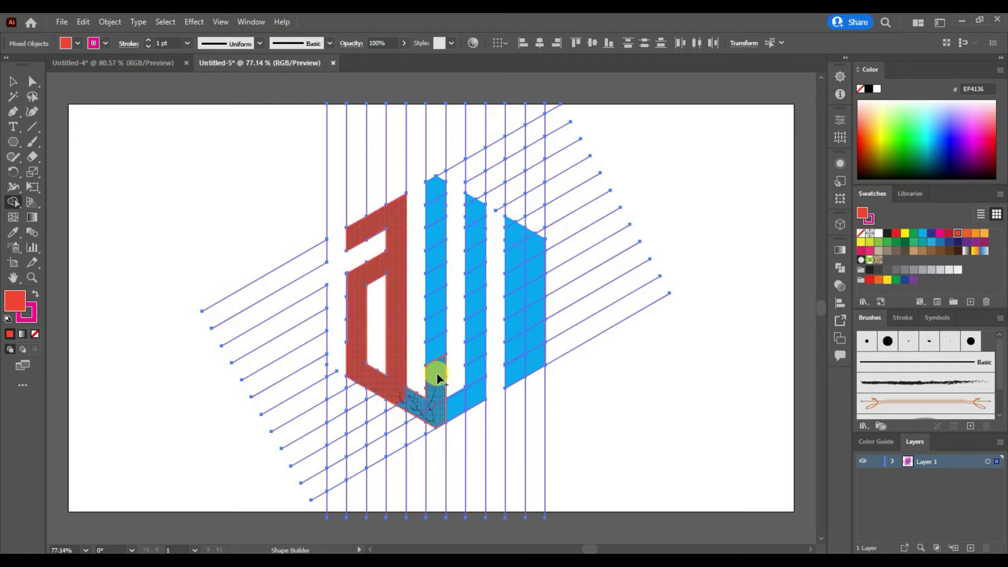
- Merge the middle segments into the joined red letter shape and the right strip into a separate red bar, removing the rightmost column
drag(437, 375, 443, 269)
drag(441, 202, 438, 194)
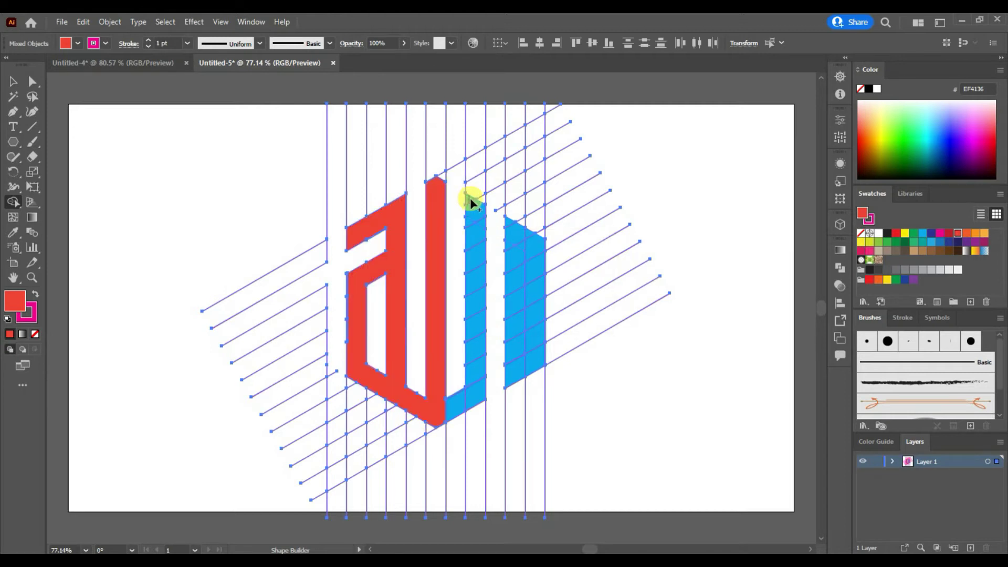
drag(462, 405, 442, 404)
drag(533, 234, 540, 388)
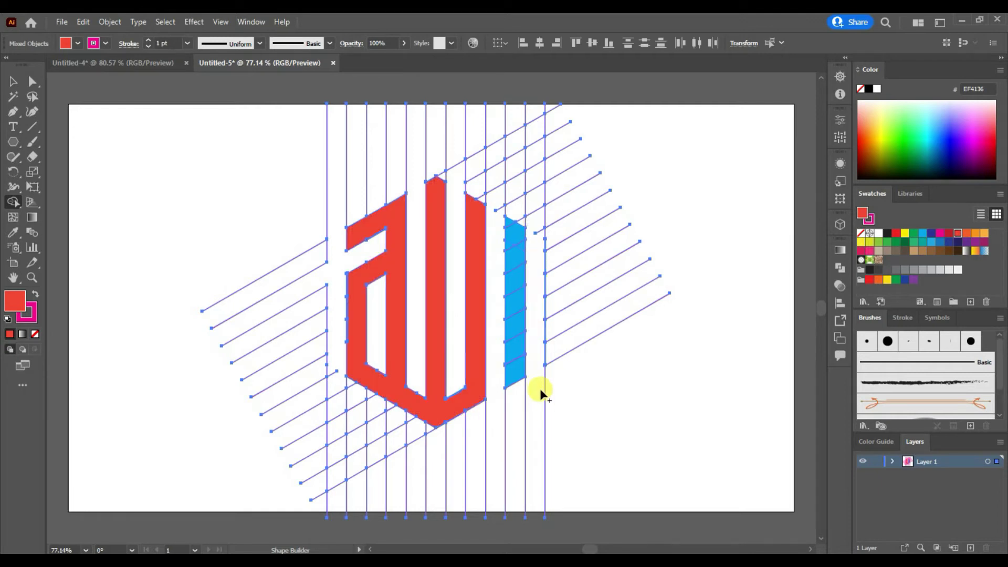
drag(520, 314, 516, 377)
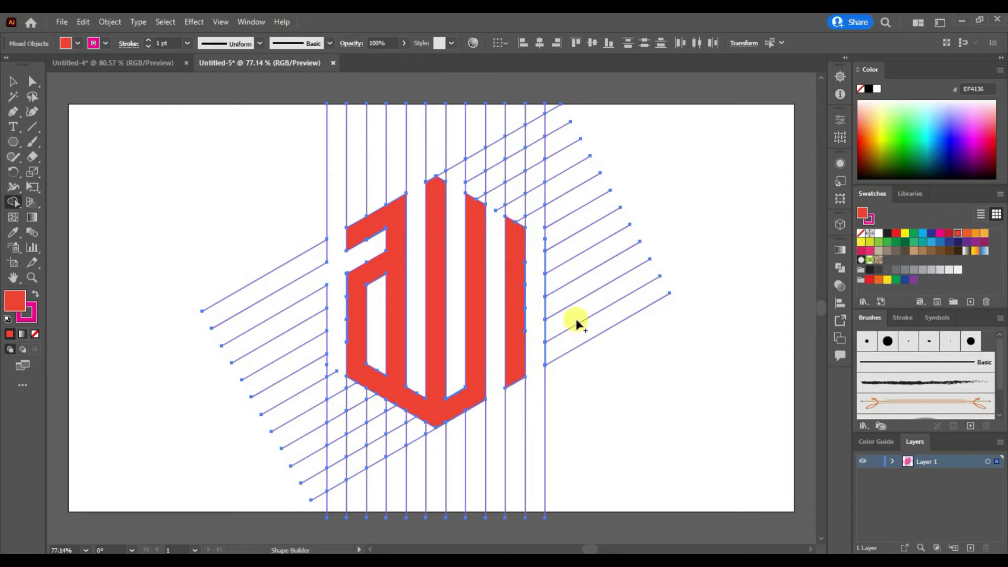
click(13, 82)
click(394, 259)
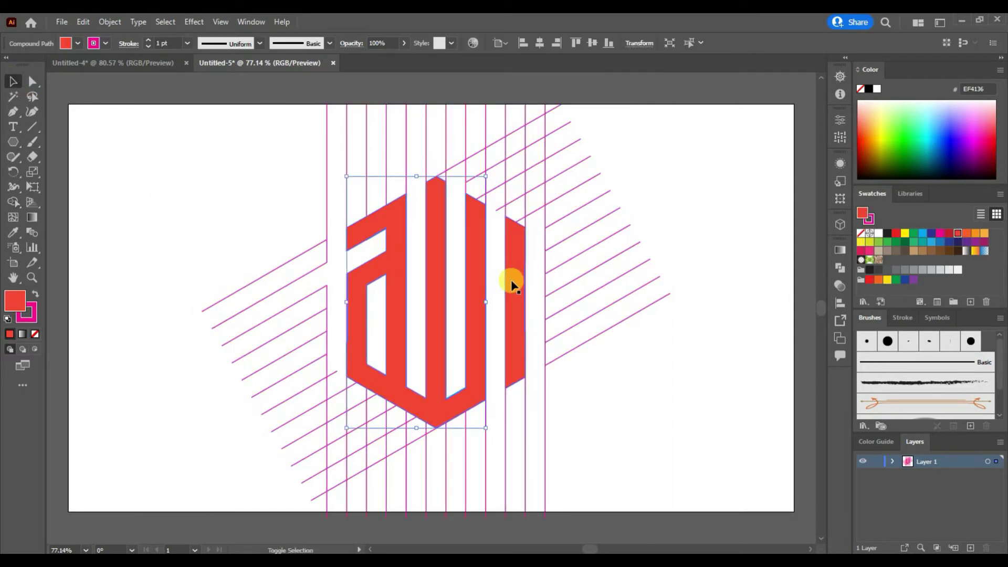
click(987, 461)
key(Delete)
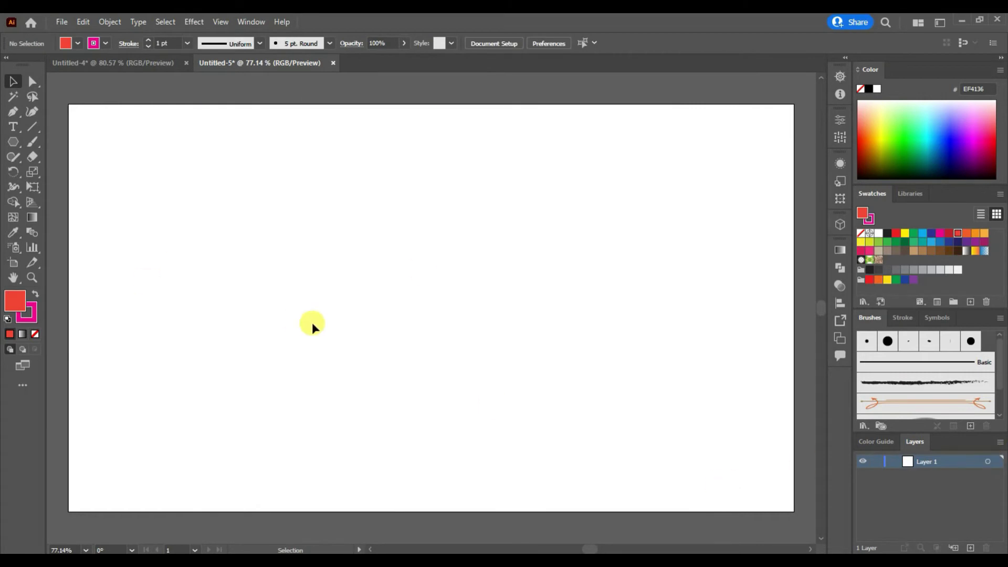
click(109, 22)
click(124, 97)
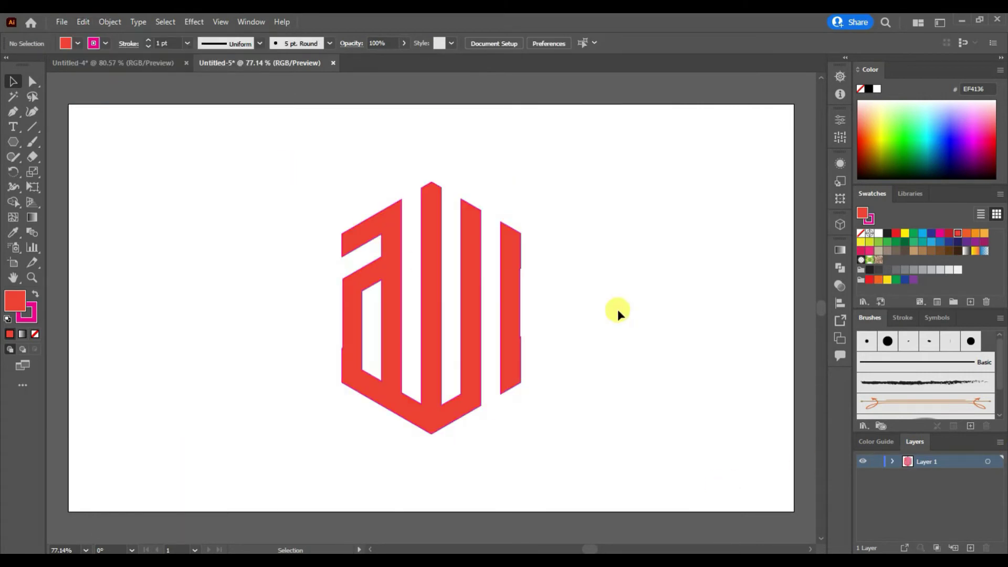
key(ctrl+z)
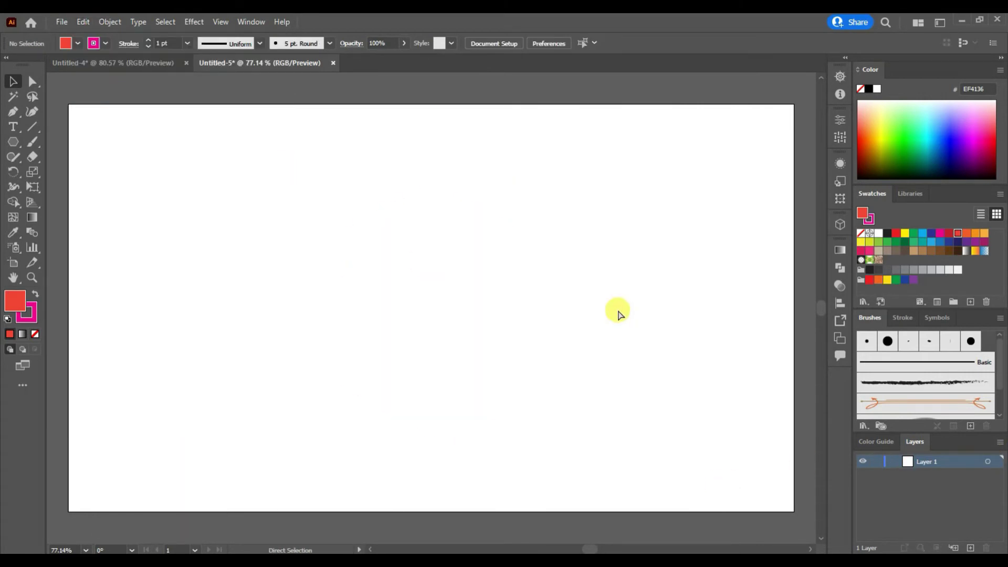
key(ctrl+z)
- Use Shape Builder to merge the thin slivers along the red letter's left edge and the right bar's outer edge
key(ctrl+equal)
key(ctrl+equal)
key(ctrl+equal)
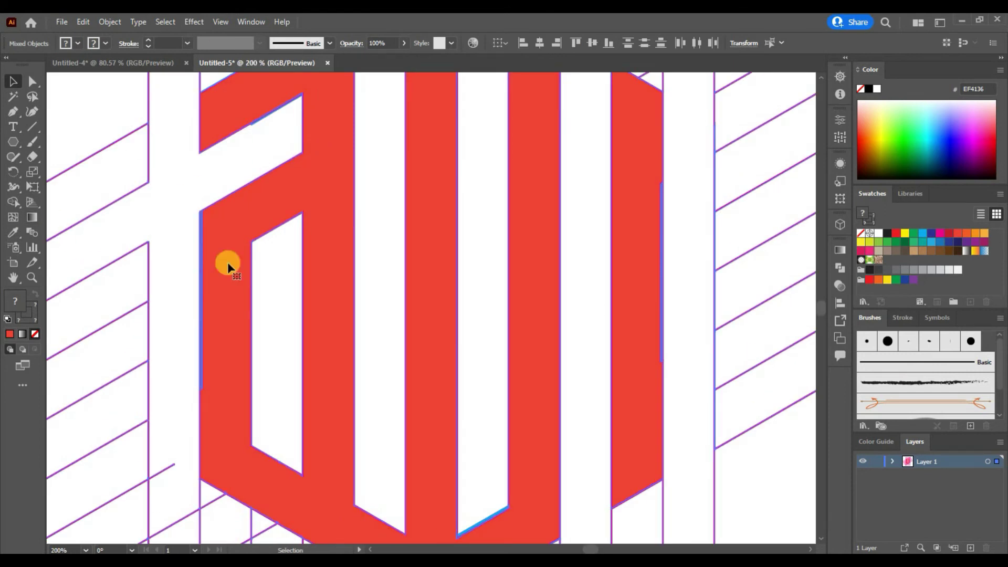
click(13, 202)
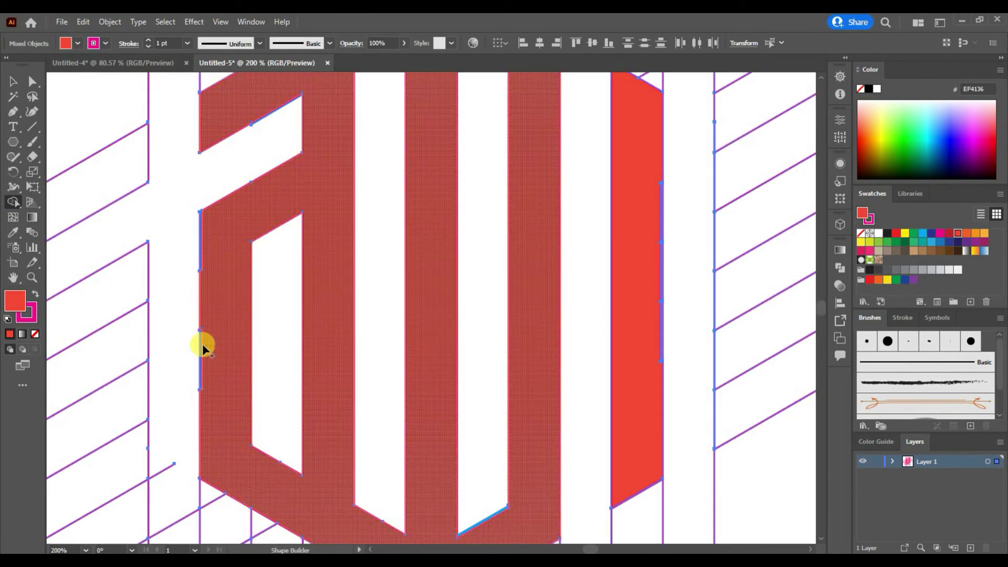
mouse_move(203, 262)
mouse_down()
mouse_move(260, 83)
mouse_move(270, 113)
mouse_up()
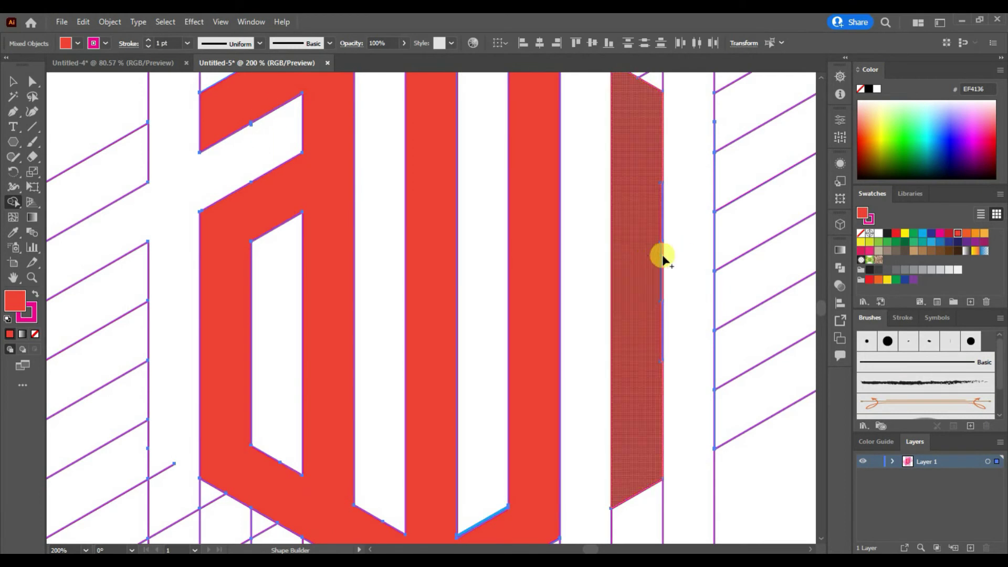
drag(662, 224, 662, 325)
- Try to merge the thin sliver in the notch near the letter's lower point, and undo that change
drag(528, 540, 498, 389)
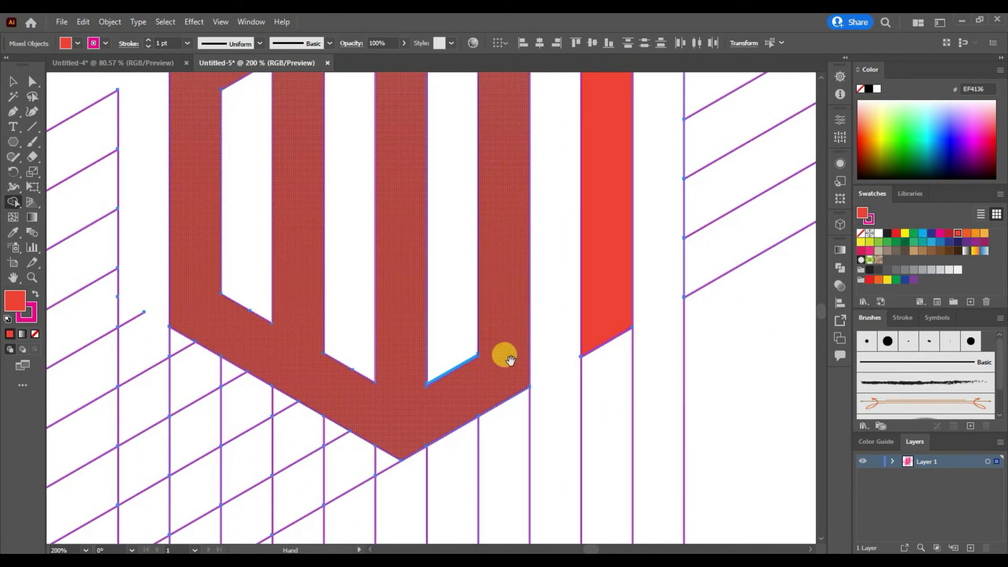
drag(451, 359, 461, 370)
key(ctrl+z)
drag(715, 197, 495, 418)
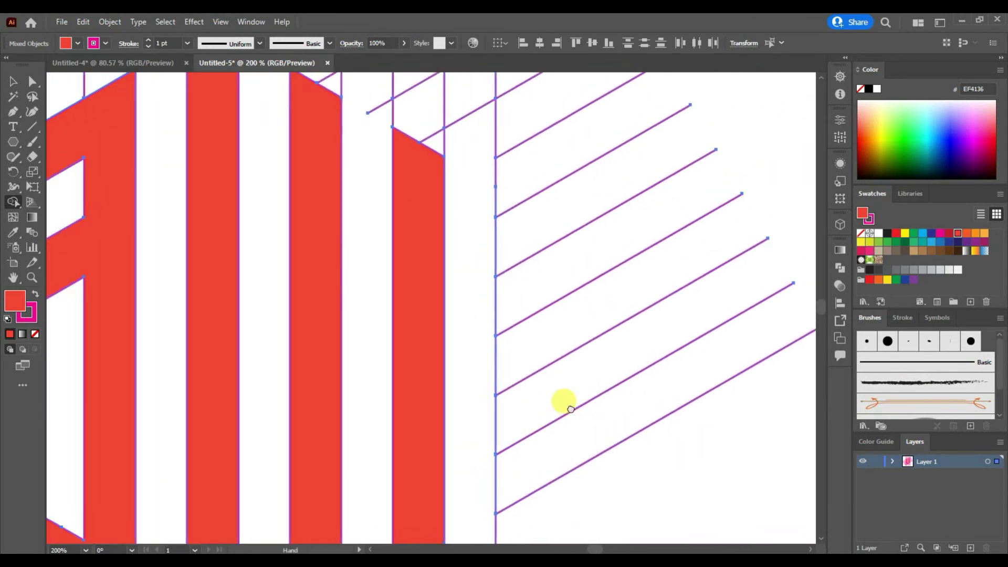
drag(289, 465, 455, 379)
drag(506, 484, 526, 356)
key(ctrl+minus)
key(ctrl+minus)
key(ctrl+minus)
- Isolate the red letter shapes by selecting and copying them, deleting all artwork including the grid lines, and pasting them back
click(13, 82)
click(213, 209)
click(397, 270)
shift+click(499, 303)
click(250, 216)
drag(249, 217, 670, 490)
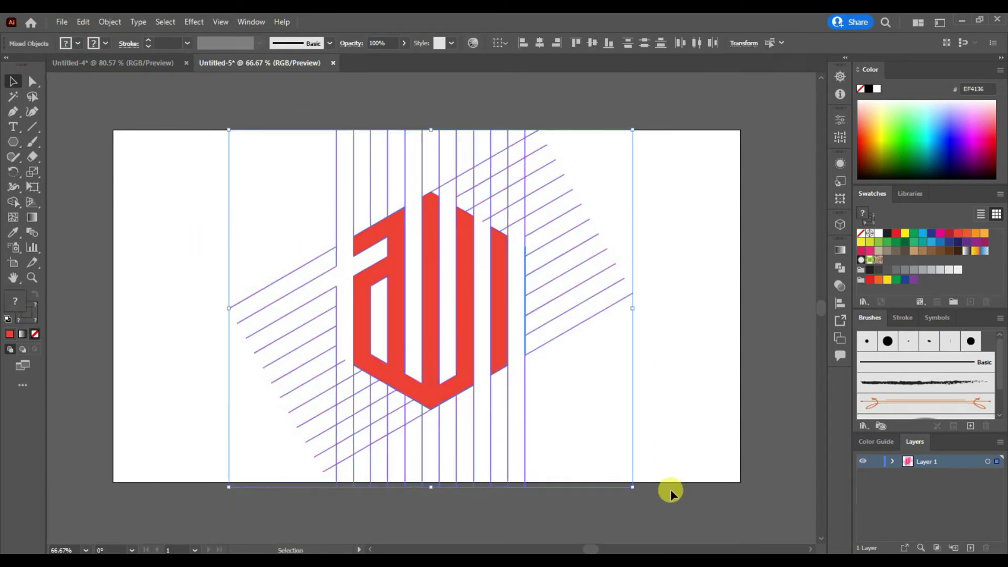
key(Delete)
key(ctrl+v)
- Remove the stroke from the pasted red letter shapes
click(554, 367)
mouse_move(592, 410)
mouse_down()
mouse_move(307, 184)
mouse_move(576, 437)
mouse_up()
click(29, 315)
click(35, 333)
click(14, 300)
click(320, 171)
- Move all the red letter shapes together off the artboard, beyond its right edge
drag(452, 390, 424, 390)
drag(479, 308, 513, 309)
drag(294, 175, 519, 399)
drag(449, 375, 767, 369)
drag(567, 447, 414, 414)
drag(584, 327, 702, 335)
click(362, 335)
drag(359, 334, 519, 360)
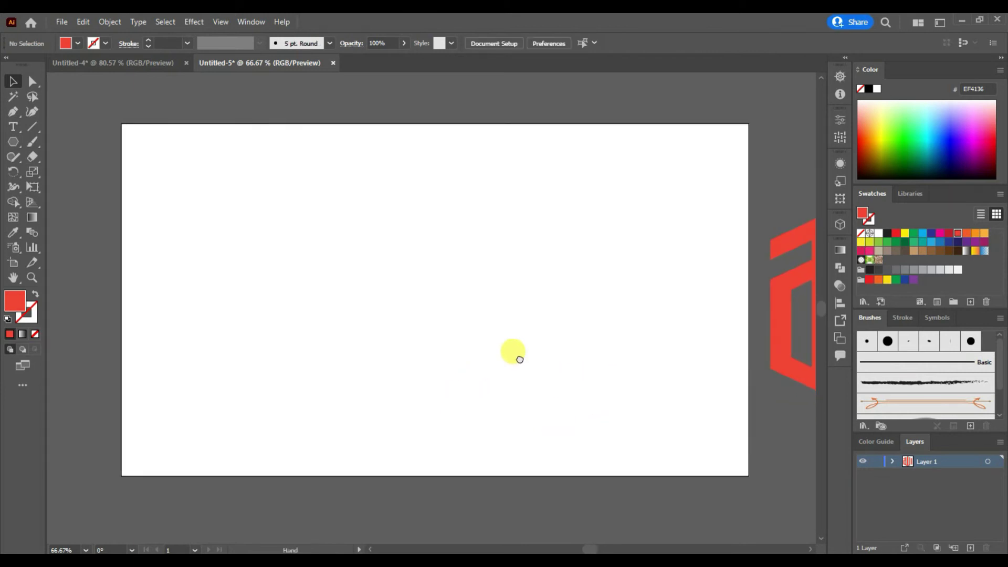
- Draw a vertical line taller than the artboard with a 00AEEF blue stroke and centre it on the artboard
click(32, 127)
drag(396, 82, 396, 533)
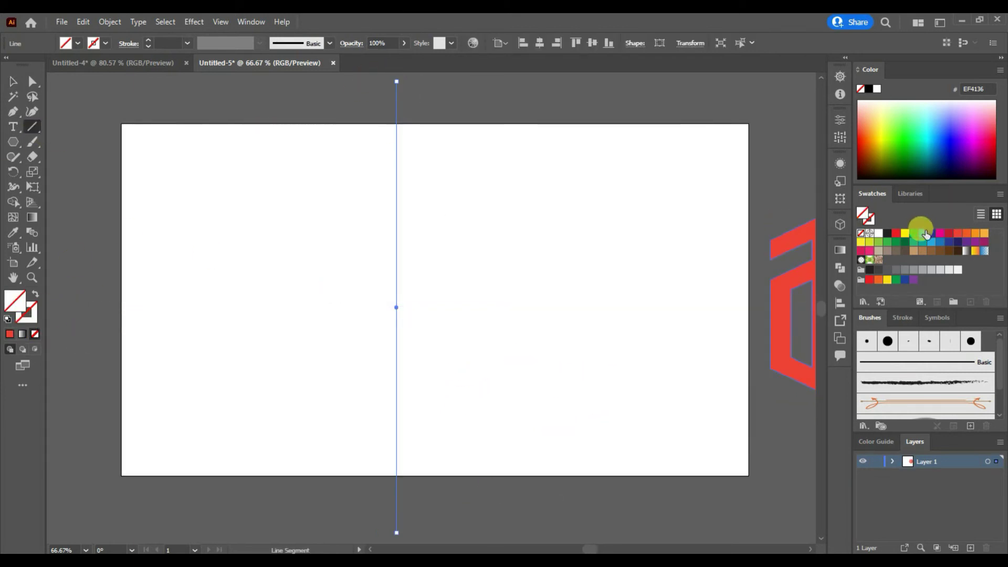
click(922, 232)
click(35, 294)
click(539, 43)
click(592, 43)
key(v)
- Create a horizontal copy of the vertical line by rotating it 90° about its centre
right_click(434, 202)
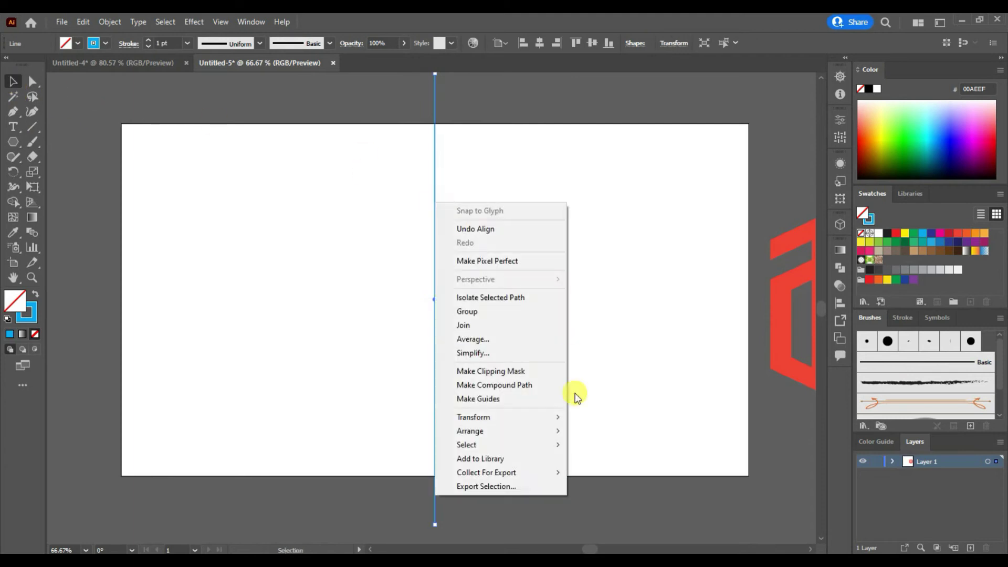
mouse_move(537, 416)
click(611, 450)
scroll(713, 361, down, 20)
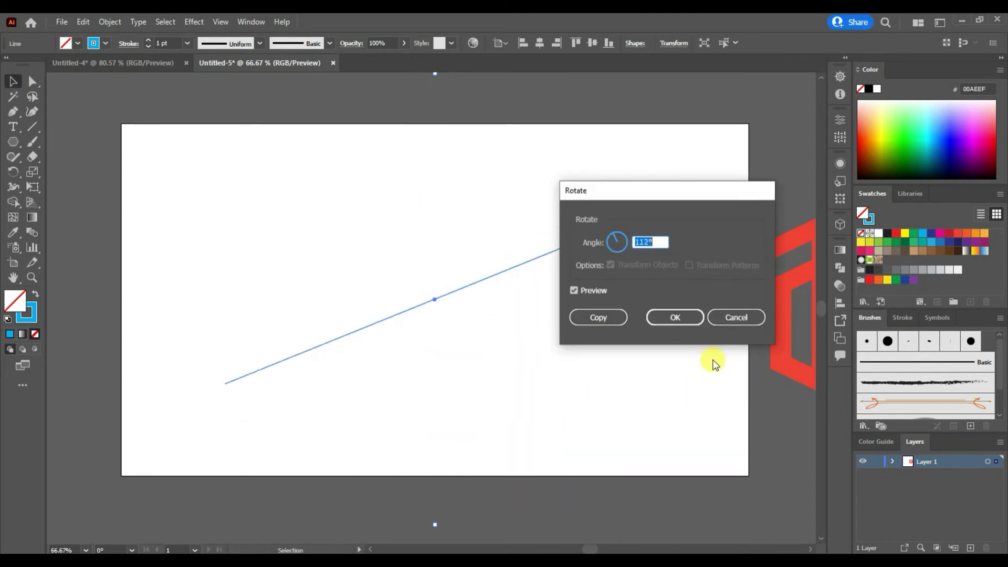
key(Down)
key(Down)
click(592, 318)
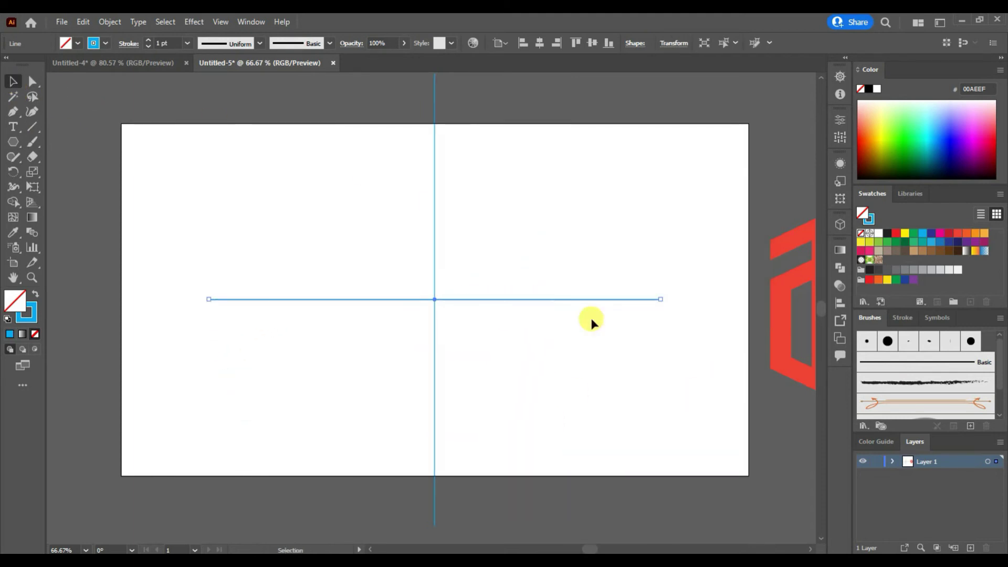
- Extend both ends of the horizontal line past the artboard's left and right edges
click(104, 325)
click(252, 299)
drag(210, 299, 90, 299)
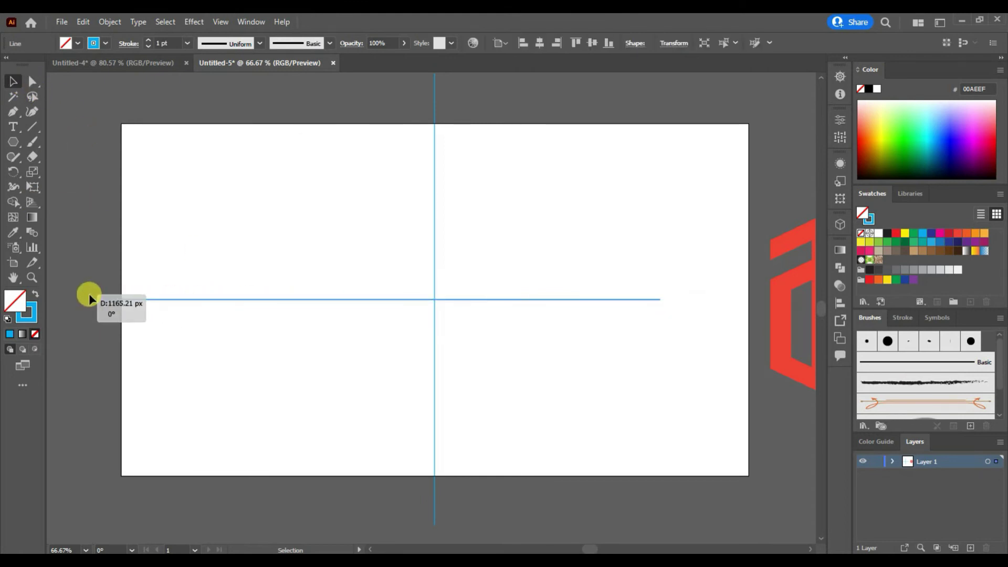
drag(659, 300, 792, 299)
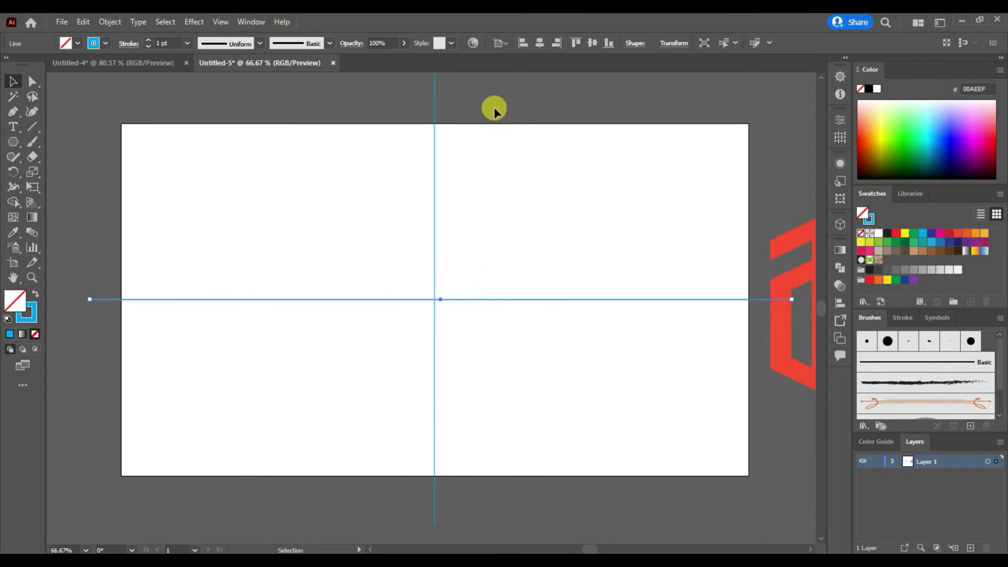
click(501, 181)
- Draw a 640 × 360 px rectangle over the artboard's upper-left quadrant and fill it with blue 00AEEF
drag(13, 142, 71, 142)
mouse_move(121, 122)
mouse_down()
mouse_move(166, 170)
mouse_move(435, 299)
mouse_up()
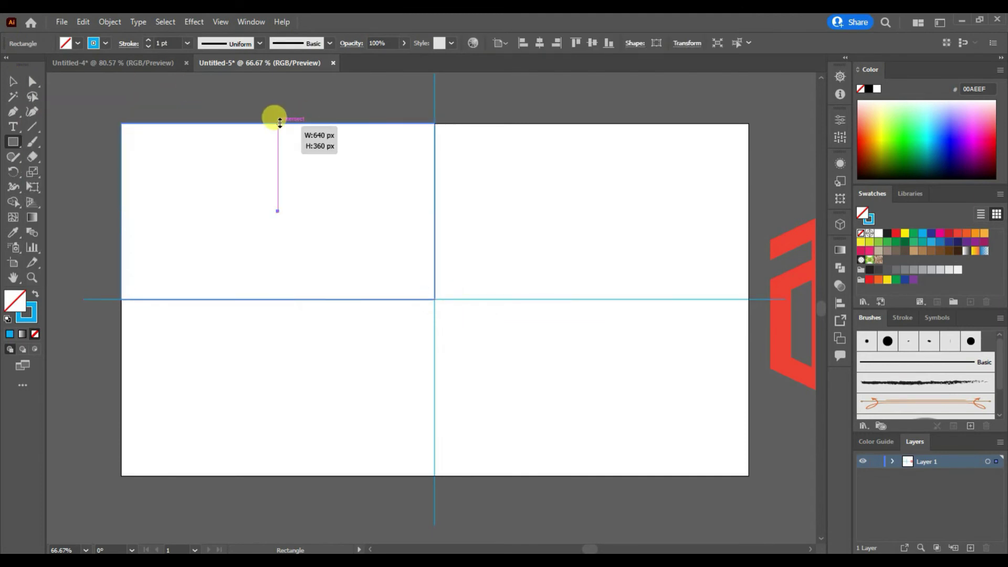
key(v)
drag(277, 123, 284, 123)
click(924, 233)
- Place rectangle copies in the upper-right and lower-left quadrants and delete the upper-left one
drag(301, 199, 279, 397)
click(265, 266)
key(Delete)
- Fill the lower-left rectangle with pure black 000000
click(279, 390)
click(887, 233)
double_click(14, 300)
drag(129, 359, 74, 400)
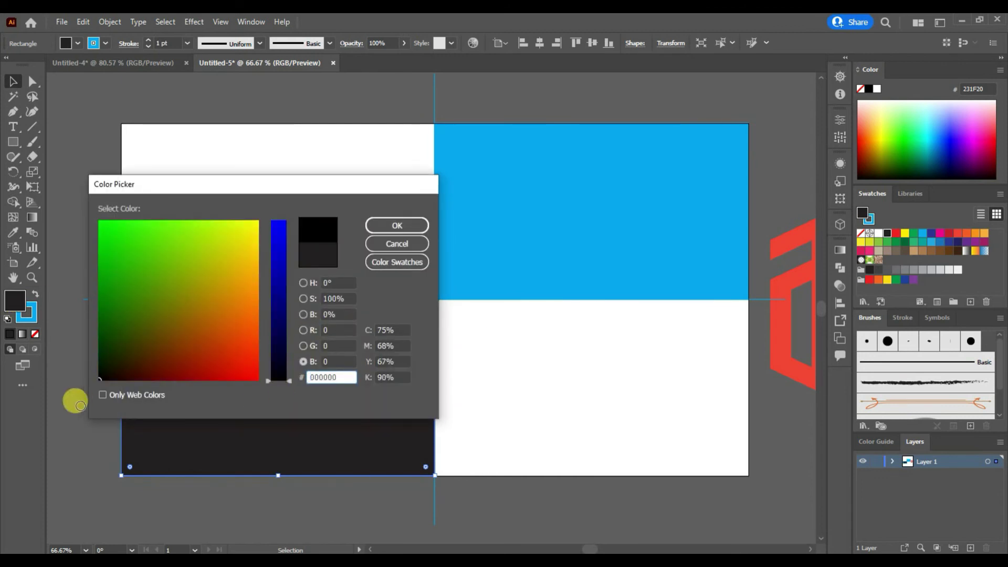
click(396, 225)
- Remove the stroke from the black rectangle while keeping its fill
click(34, 334)
click(10, 334)
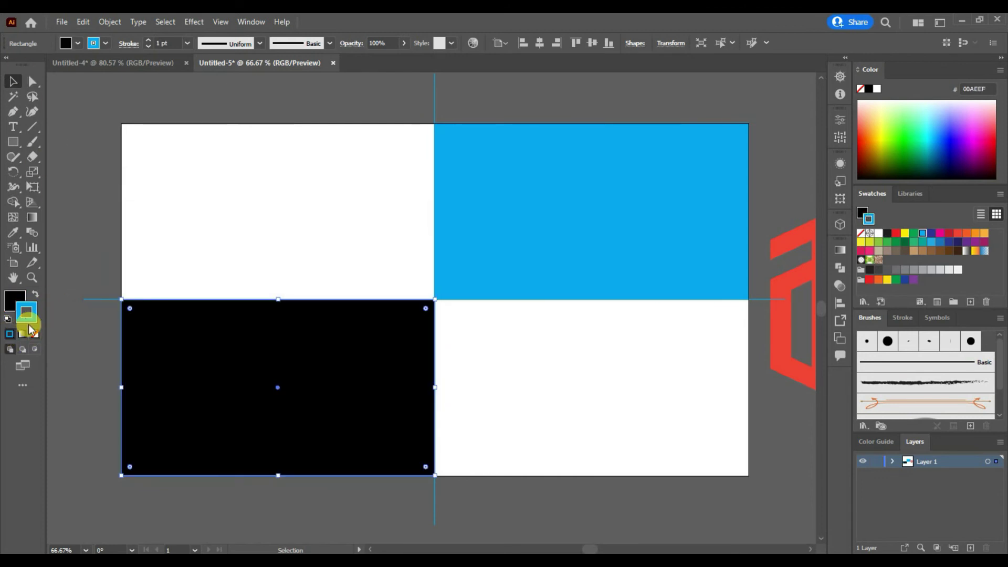
click(27, 317)
click(35, 334)
click(95, 238)
- Delete the vertical and horizontal centre lines
click(434, 94)
key(Delete)
click(85, 299)
key(Delete)
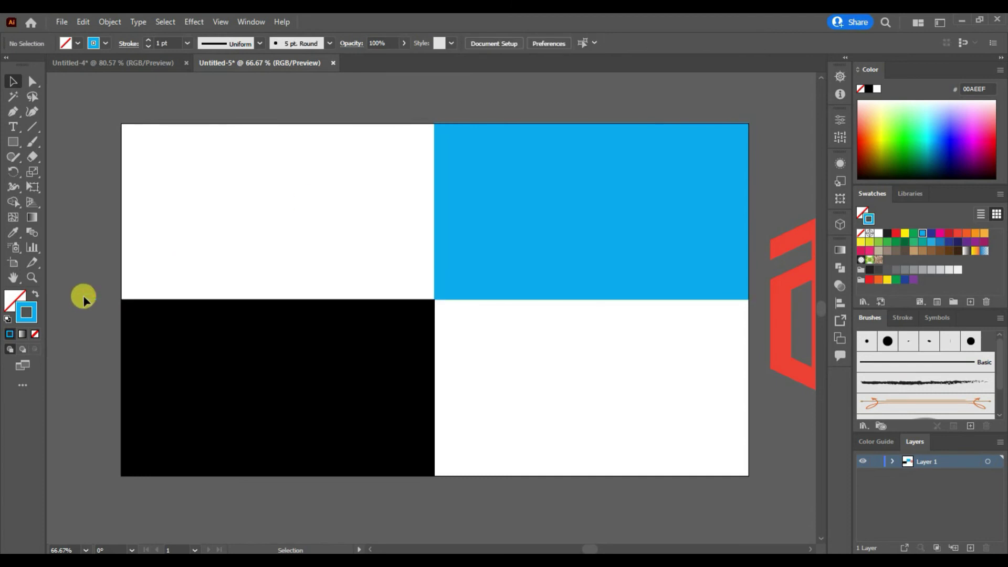
- Scale the red logo group down proportionally to about 233 × 272 px
drag(775, 308, 506, 403)
key(ctrl+z)
key(ctrl+minus)
key(ctrl+minus)
click(626, 295)
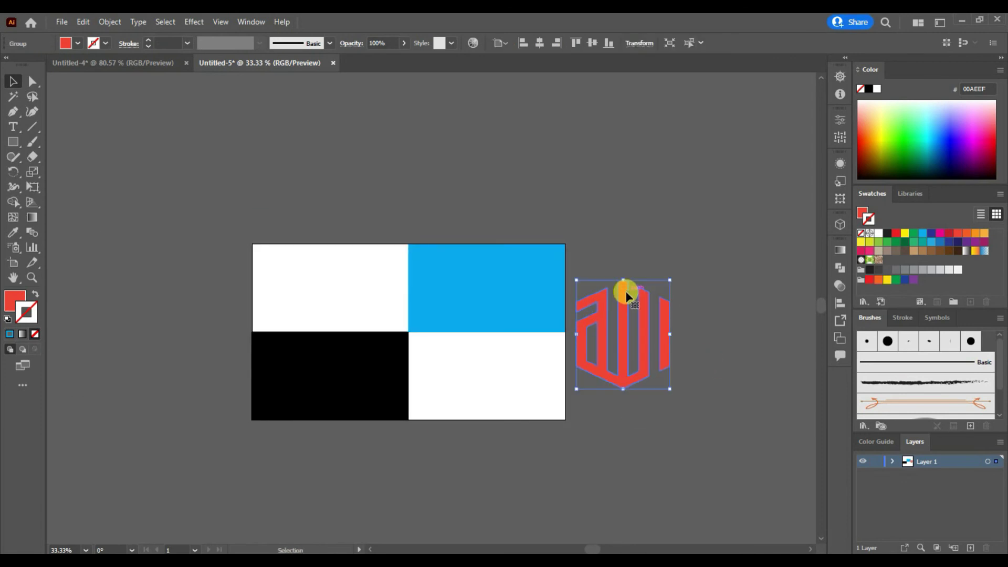
drag(670, 280, 634, 320)
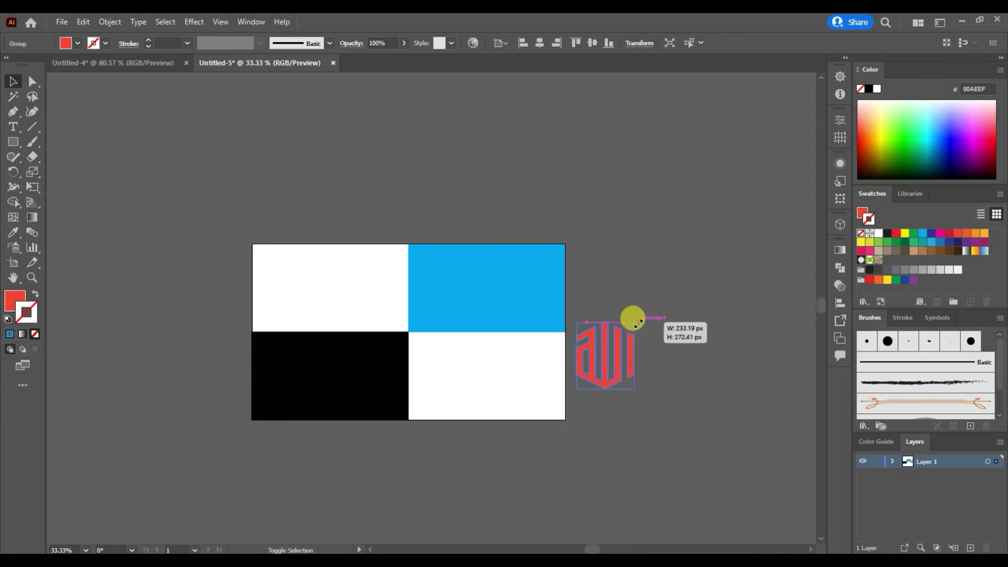
- Move the logo onto the blue rectangle's edge and bring its group above both rectangles in the layer stack
drag(603, 357, 536, 318)
click(892, 461)
drag(978, 496, 950, 468)
click(701, 457)
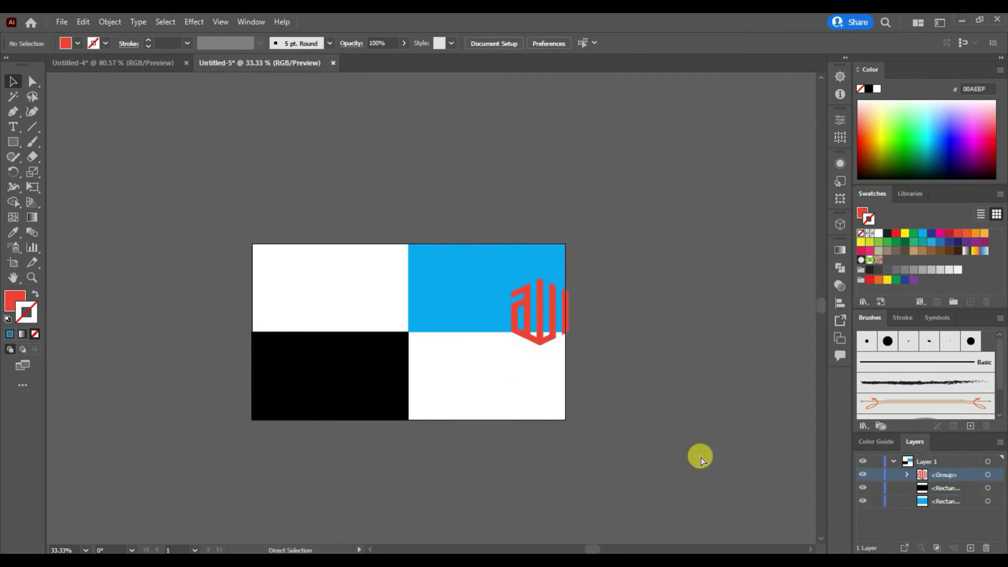
- Move the logo inside the blue rectangle and give it a white FFFFFF fill with no stroke
key(ctrl+plus)
drag(650, 351, 544, 316)
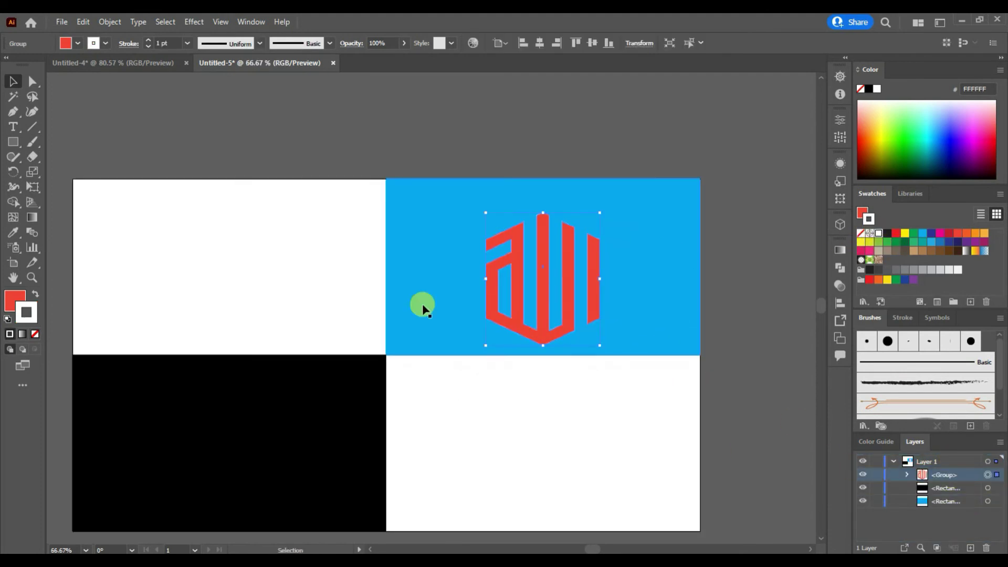
click(36, 334)
click(15, 299)
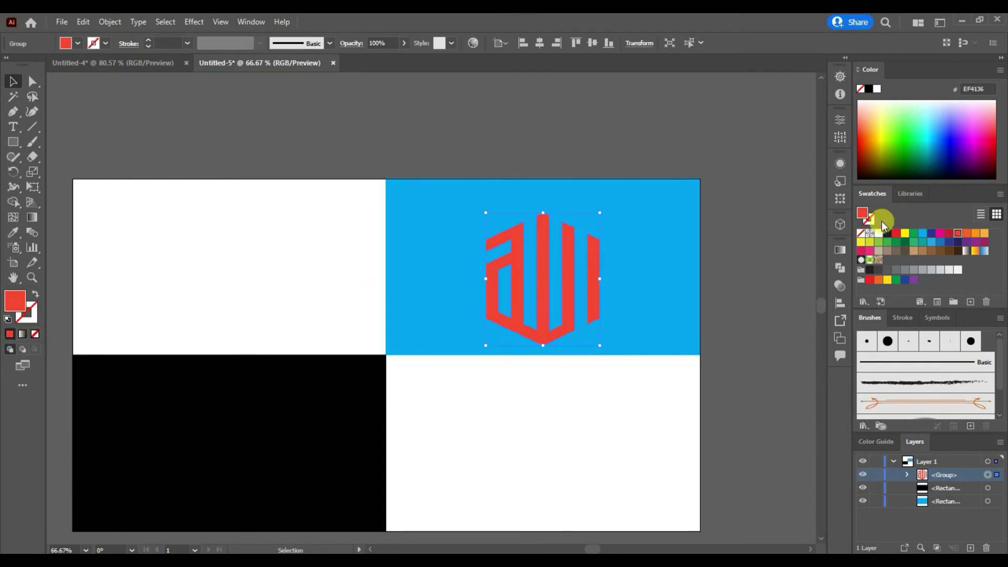
click(877, 233)
click(745, 263)
- Centre the white logo horizontally and vertically on the blue rectangle
click(541, 287)
shift+click(642, 309)
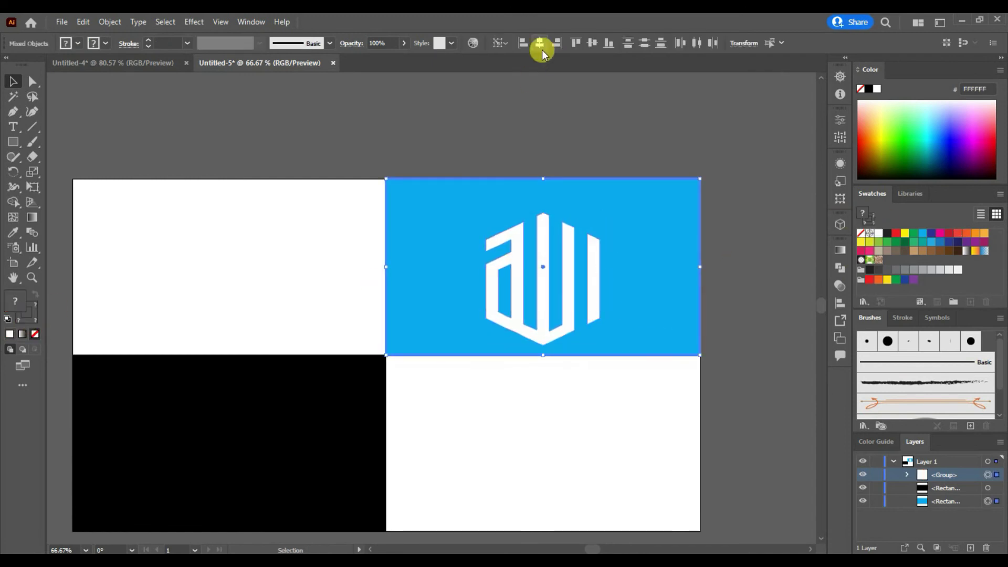
click(592, 43)
- Copy the logo into the upper-left white quadrant and fill the copy with blue 00AEEF
click(544, 284)
drag(545, 285, 232, 288)
click(921, 233)
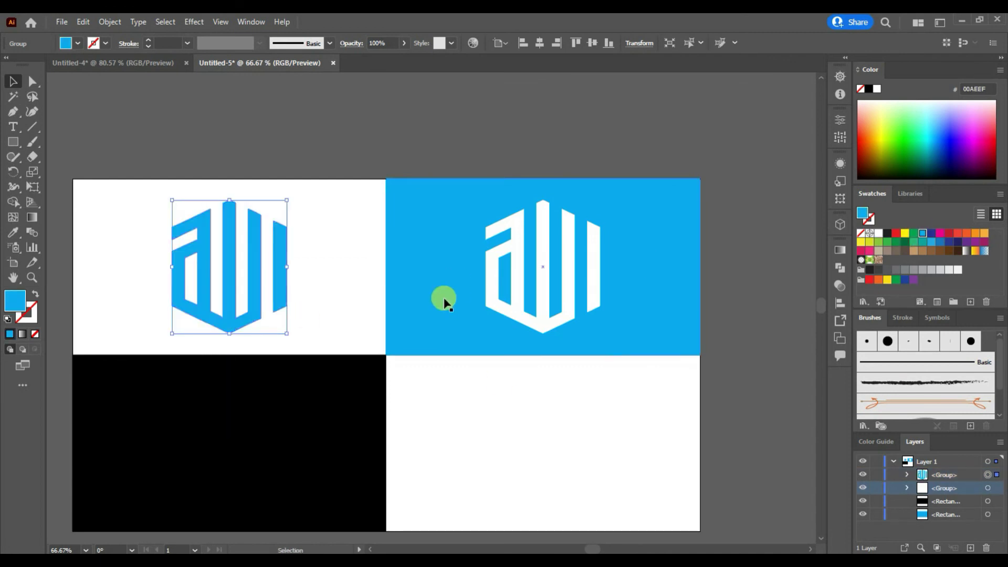
- Copy the logo into the lower-right white quadrant and fill the copy with pure black
scroll(596, 373, down, 3)
drag(550, 233, 553, 394)
click(870, 269)
double_click(21, 303)
drag(246, 362, 86, 378)
click(394, 225)
- Copy the blue logo onto the black rectangle, fill the copy with white FFFFFF, and fit the artboard in view
drag(239, 218, 231, 395)
click(879, 232)
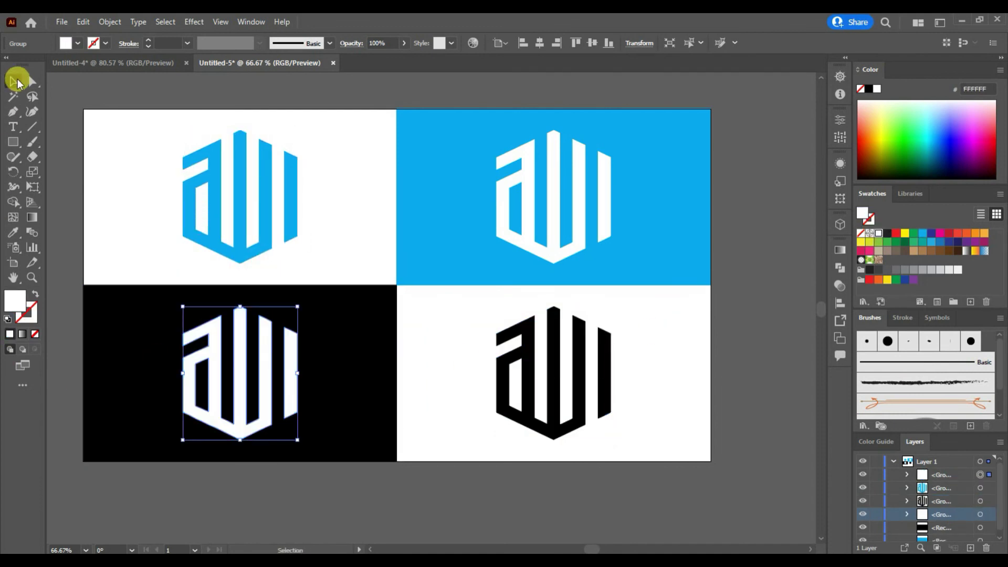
click(362, 483)
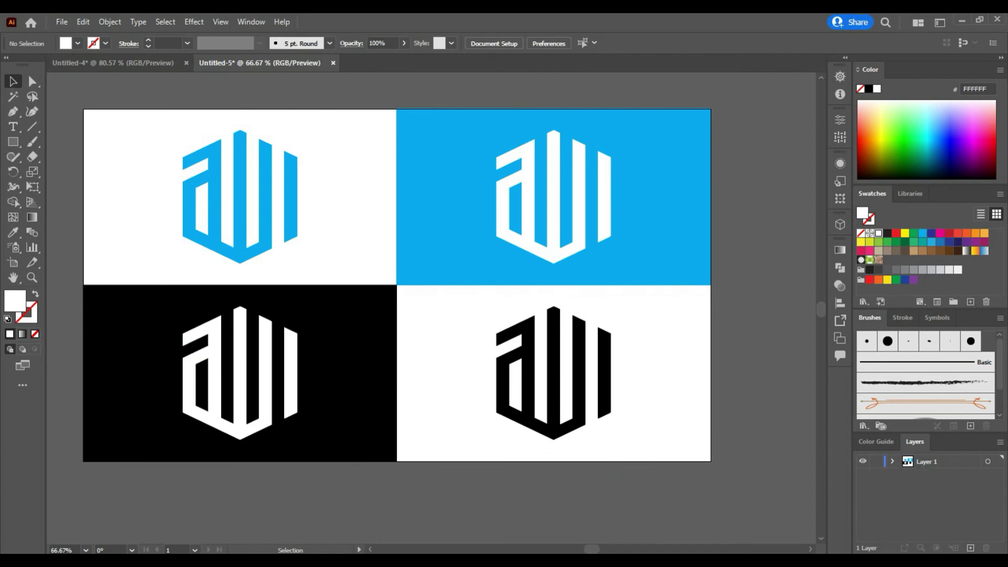
key(ctrl+0)
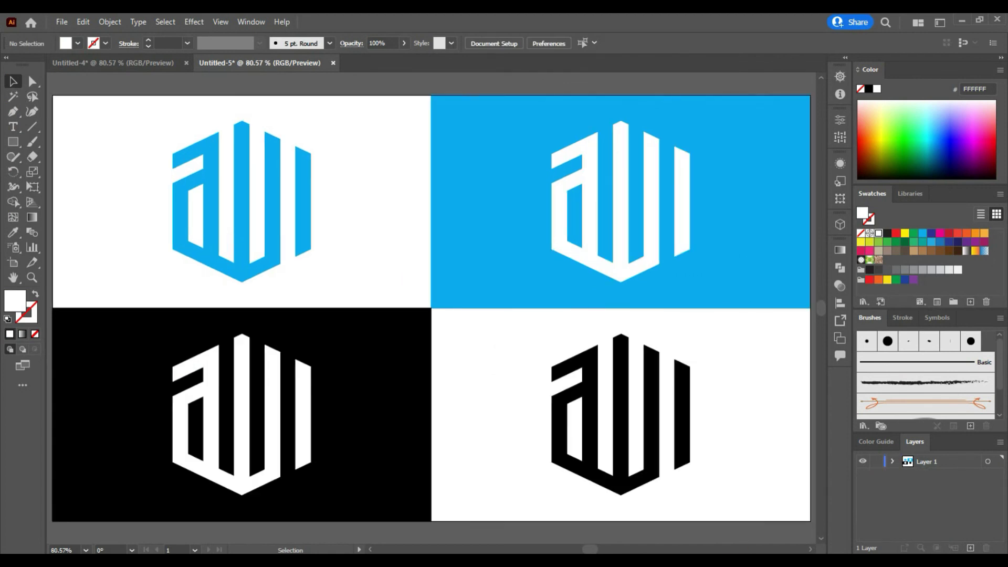